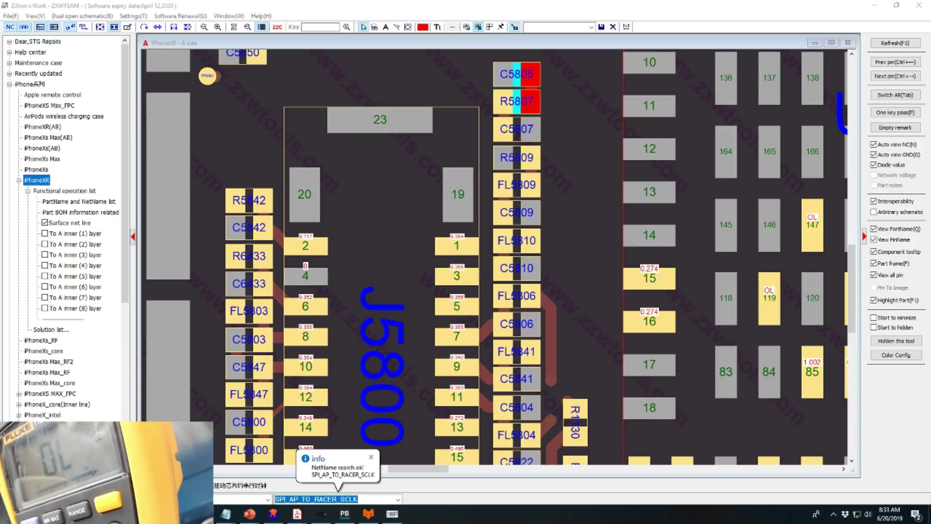
# Highlight J5800 pin 1's net, switch to the net beyond R5807, and look toward Y1000 and the CPU
pyautogui.click(451, 256)
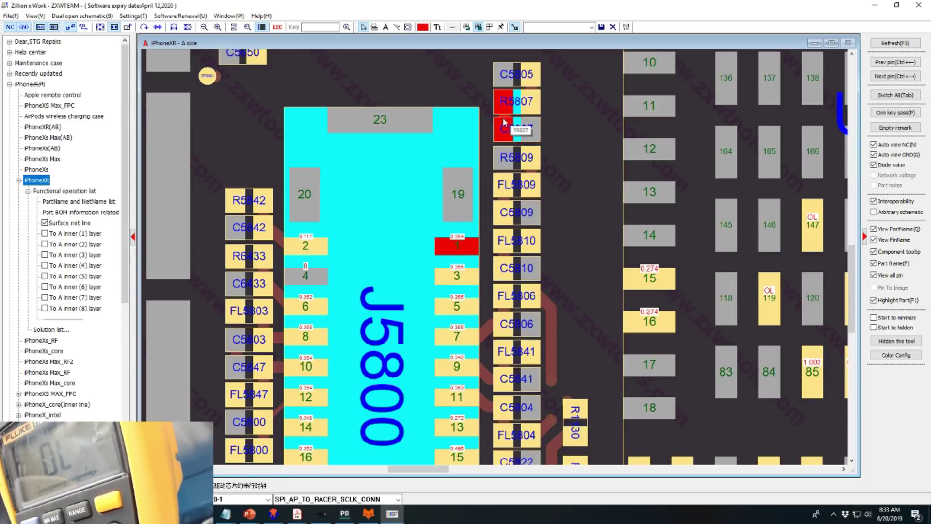
pyautogui.click(535, 111)
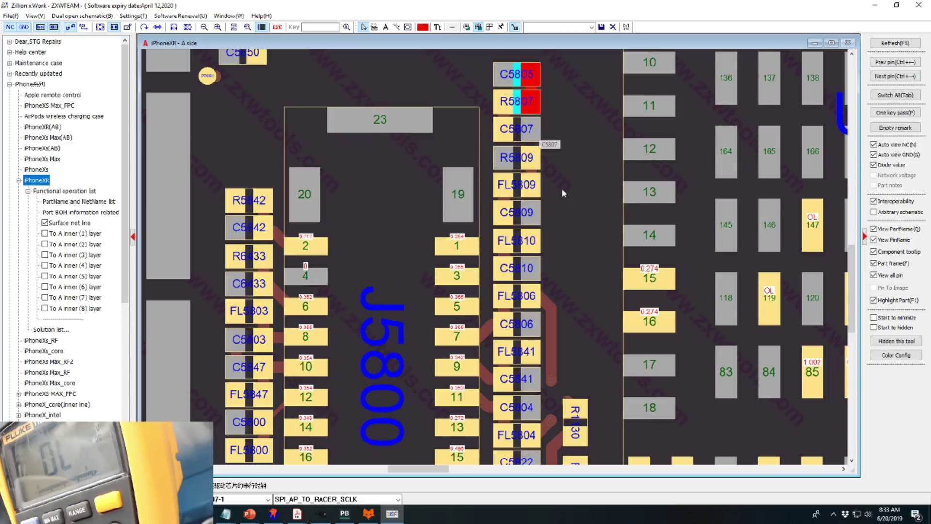
pyautogui.scroll(-3, 567, 193)
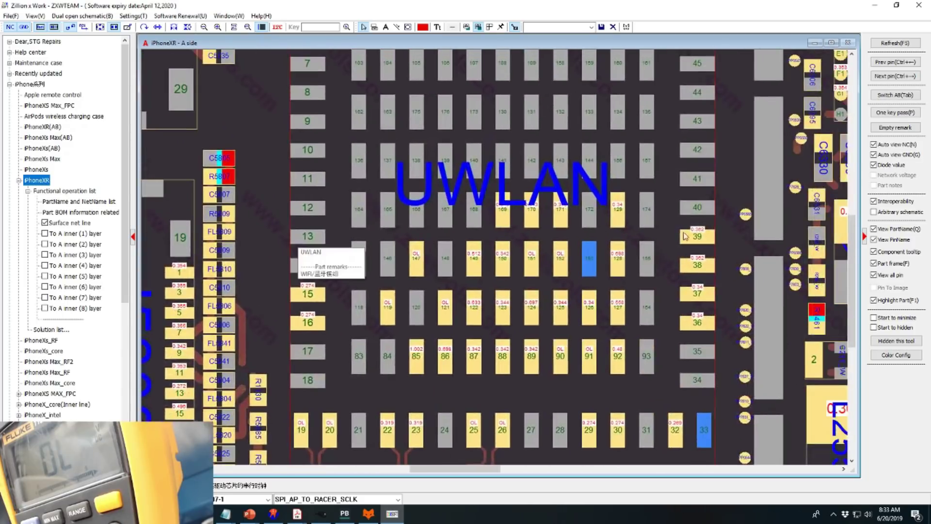
pyautogui.moveTo(685, 236); pyautogui.dragTo(493, 220)
pyautogui.moveTo(605, 286); pyautogui.dragTo(419, 312)
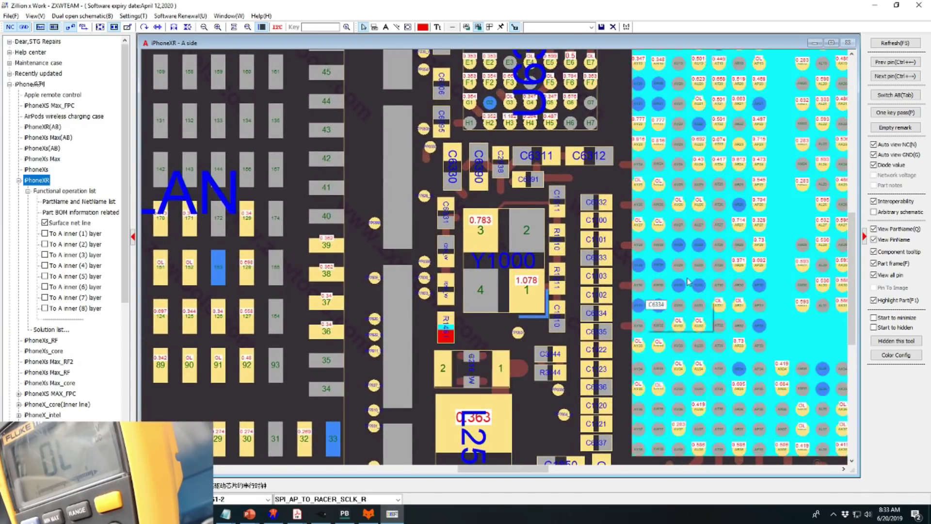
pyautogui.scroll(-2, 501, 301)
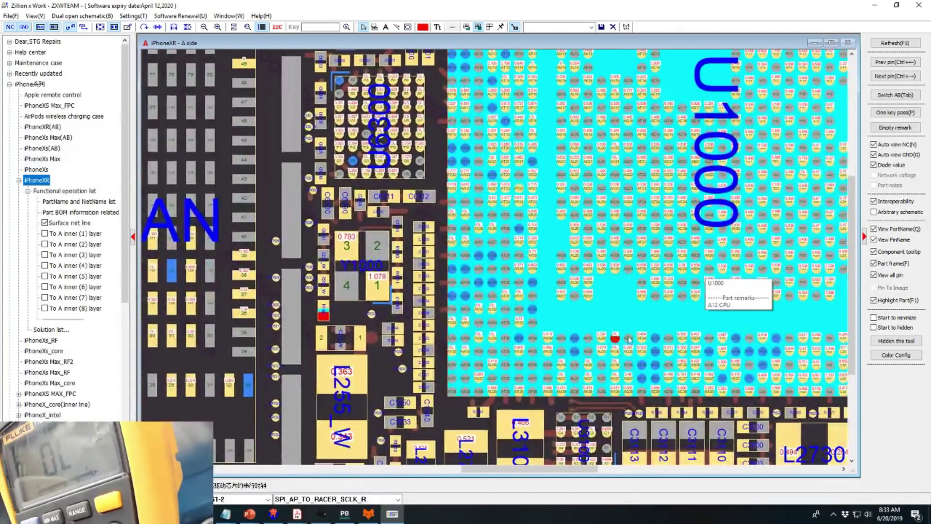
# Return the view to J5800 and re-highlight the clock net on pin 1
pyautogui.moveTo(436, 296); pyautogui.dragTo(800, 252)
pyautogui.moveTo(218, 305); pyautogui.dragTo(353, 310)
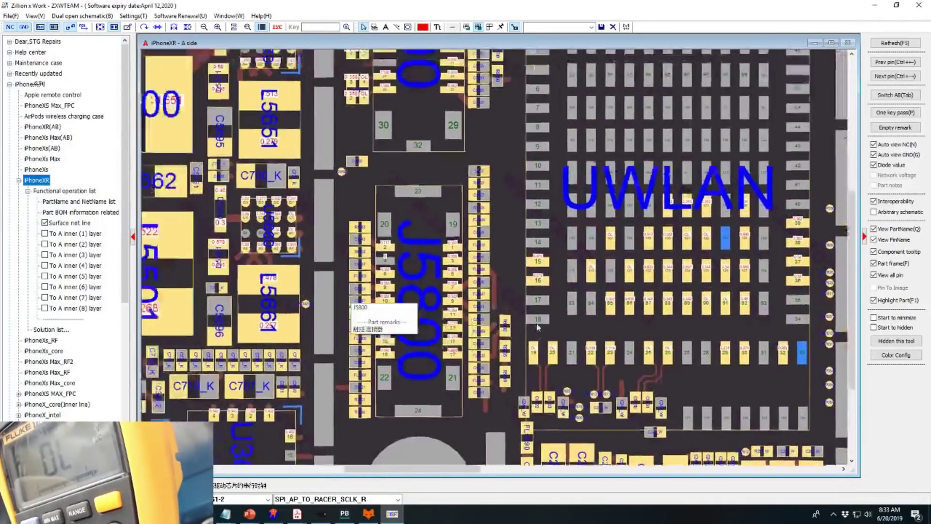
pyautogui.moveTo(145, 252); pyautogui.dragTo(354, 311)
pyautogui.moveTo(250, 272); pyautogui.dragTo(520, 248)
pyautogui.click(521, 246)
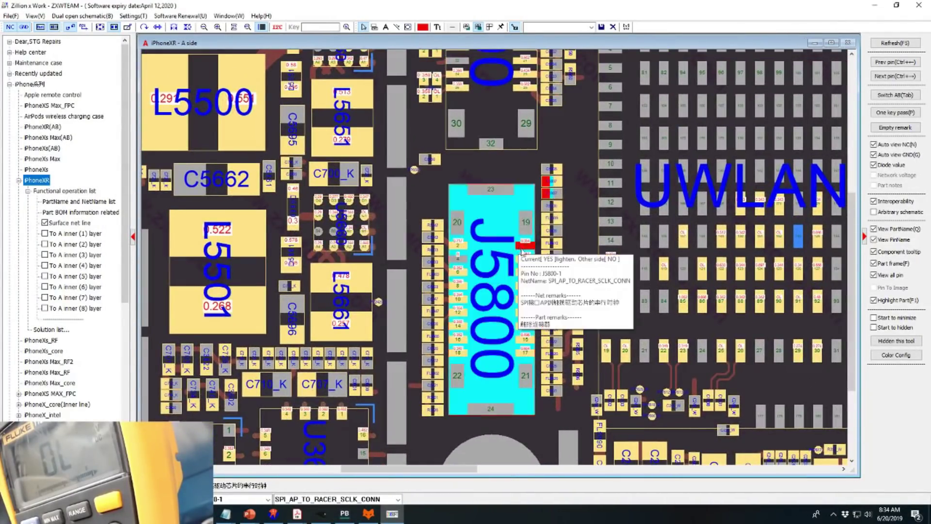
# Select the net on R5807's CPU side and highlight its ball on U1000
pyautogui.moveTo(558, 184); pyautogui.dragTo(481, 274)
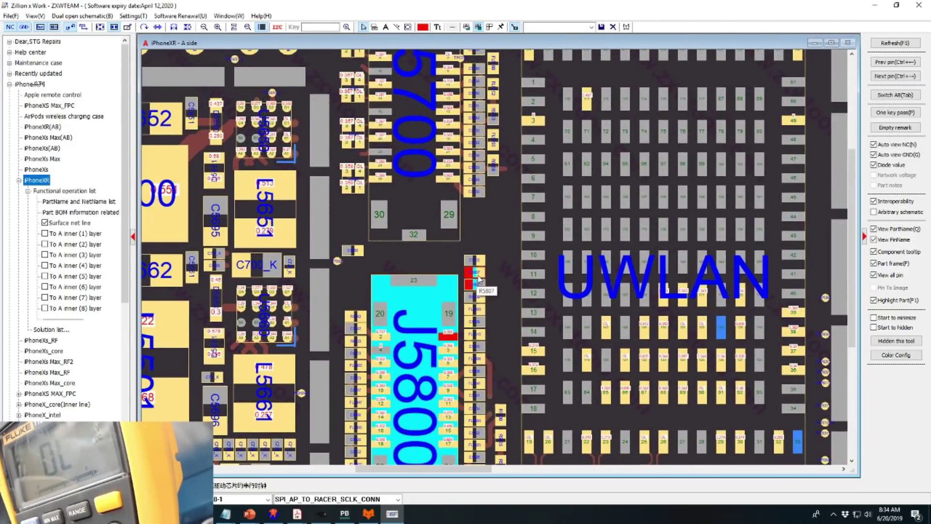
pyautogui.click(479, 275)
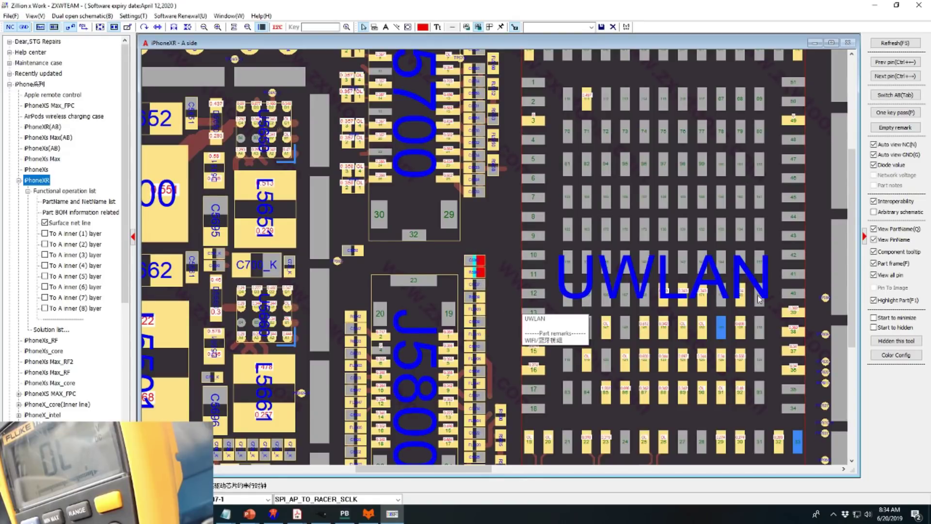
pyautogui.moveTo(760, 298); pyautogui.dragTo(302, 276)
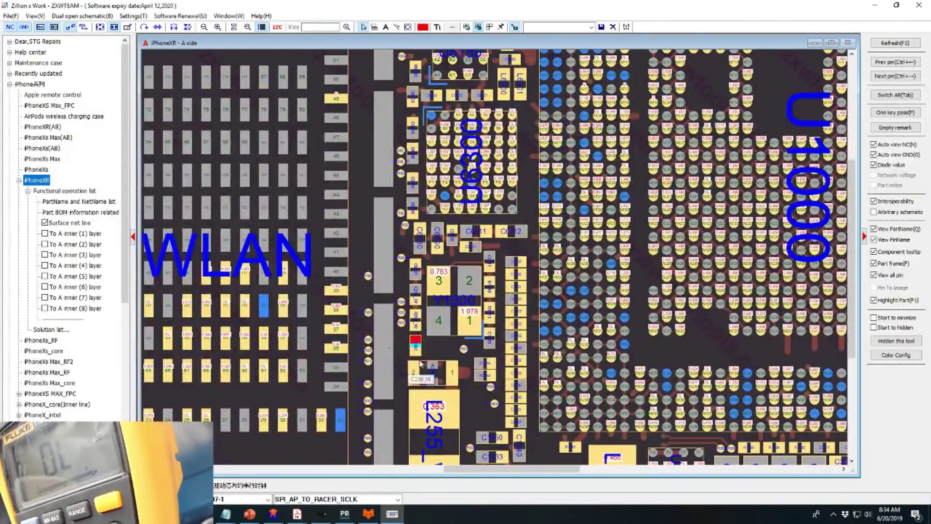
pyautogui.click(707, 373)
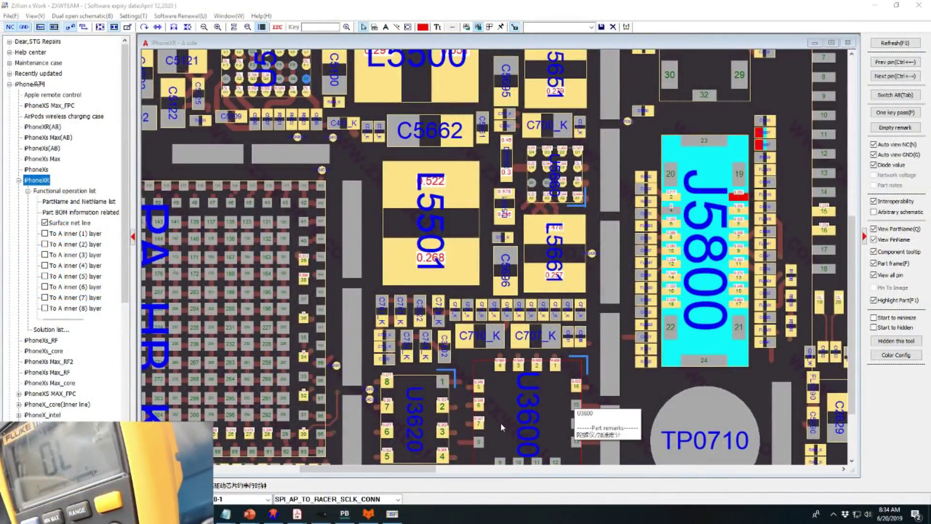
# Zoom back in on J5800 to show pin 1's SPI_AP_TO_RACER_SCLK_CONN net
pyautogui.scroll(5, 708, 346)
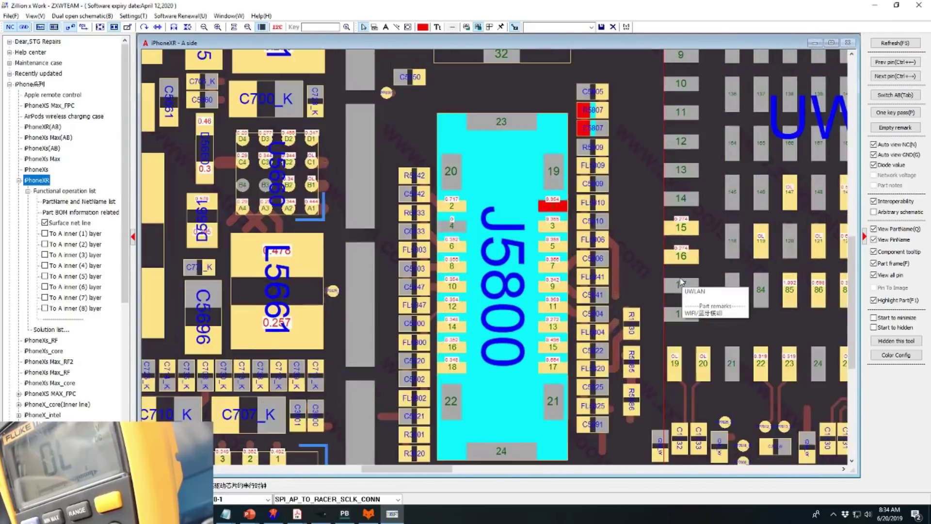
pyautogui.scroll(3, 650, 315)
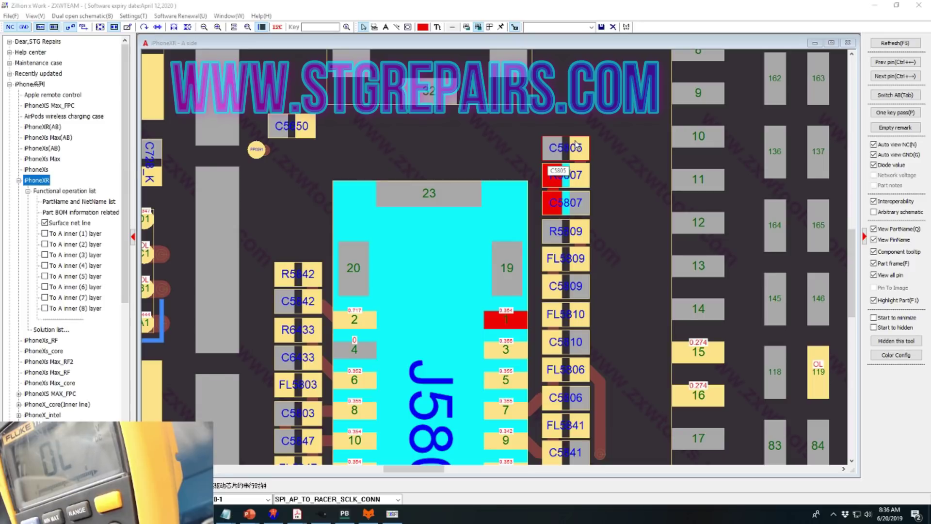
pyautogui.scroll(1, 605, 155)
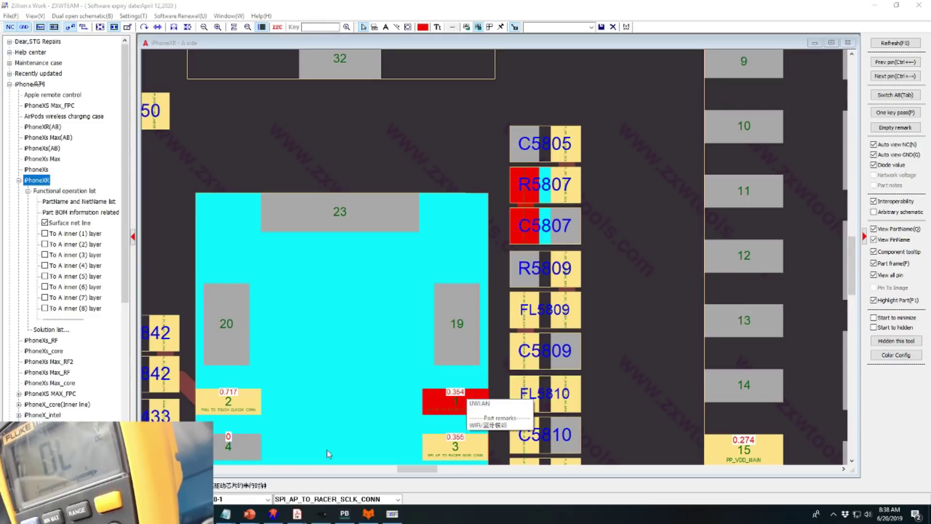
pyautogui.scroll(-2, 609, 275)
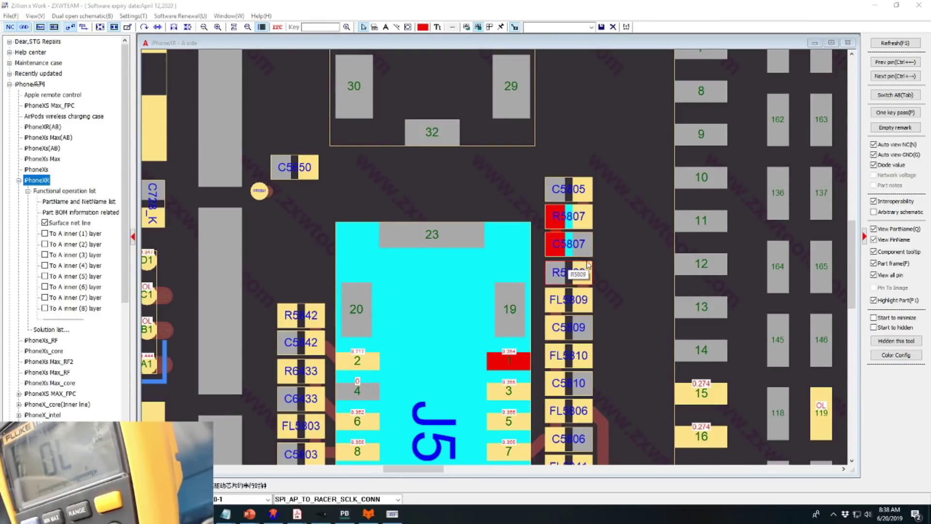
pyautogui.click(584, 216)
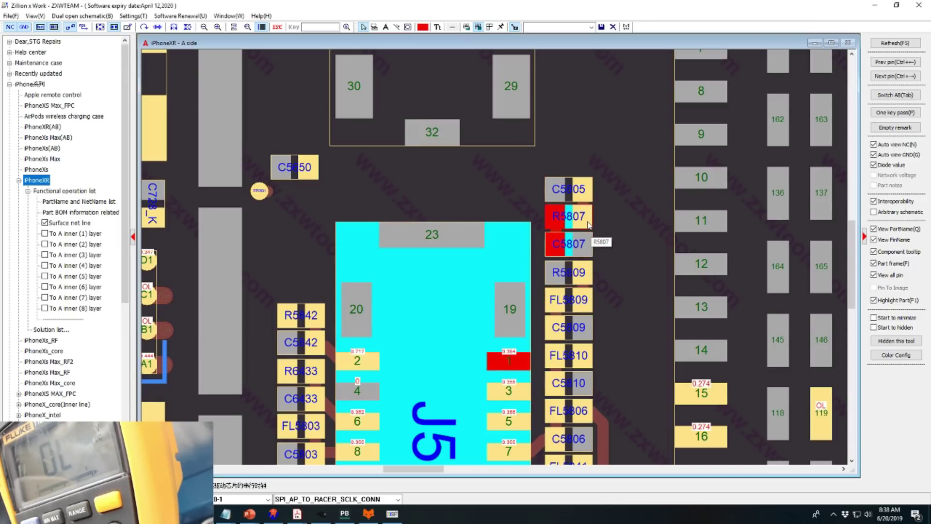
pyautogui.hscroll(1, 581, 327)
pyautogui.hscroll(5, 581, 327)
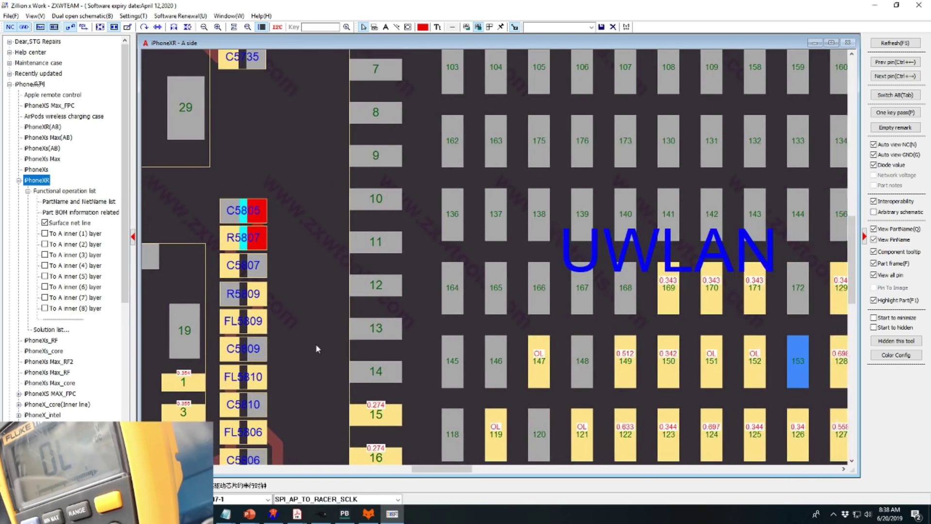
pyautogui.hscroll(3, 733, 358)
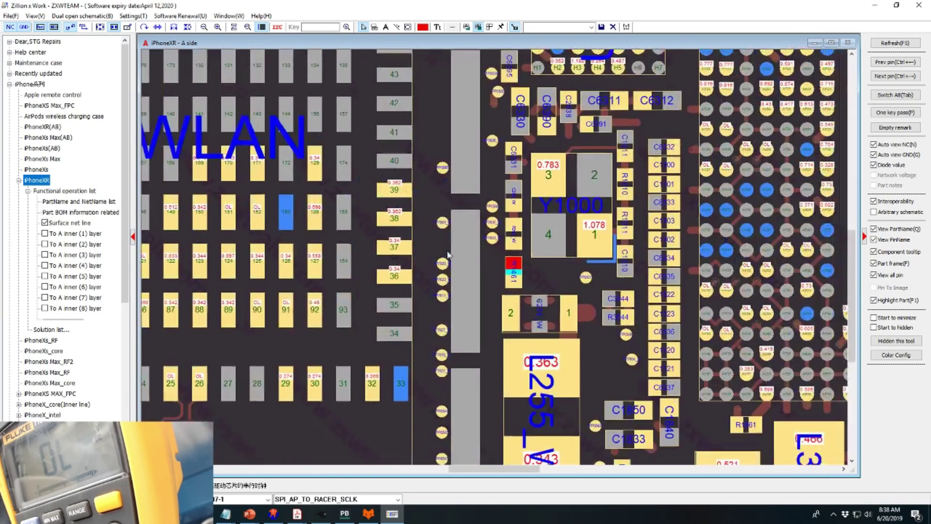
pyautogui.scroll(2, 491, 249)
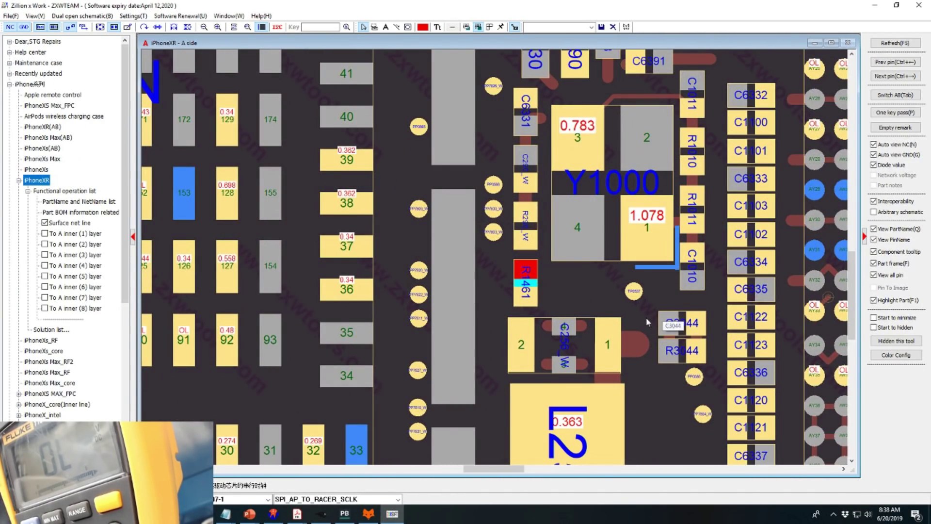
pyautogui.scroll(-3, 528, 310)
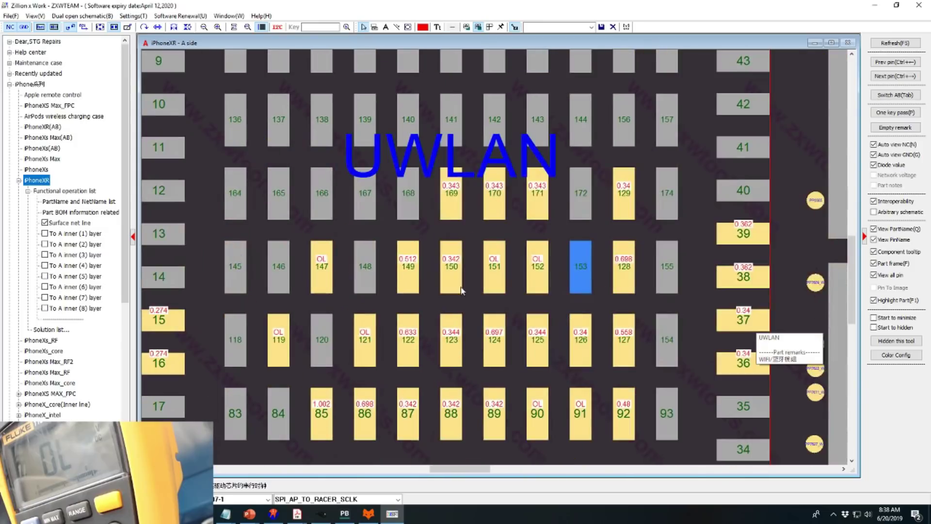
pyautogui.hscroll(-3, 582, 296)
pyautogui.scroll(2, 603, 288)
pyautogui.scroll(3, 596, 295)
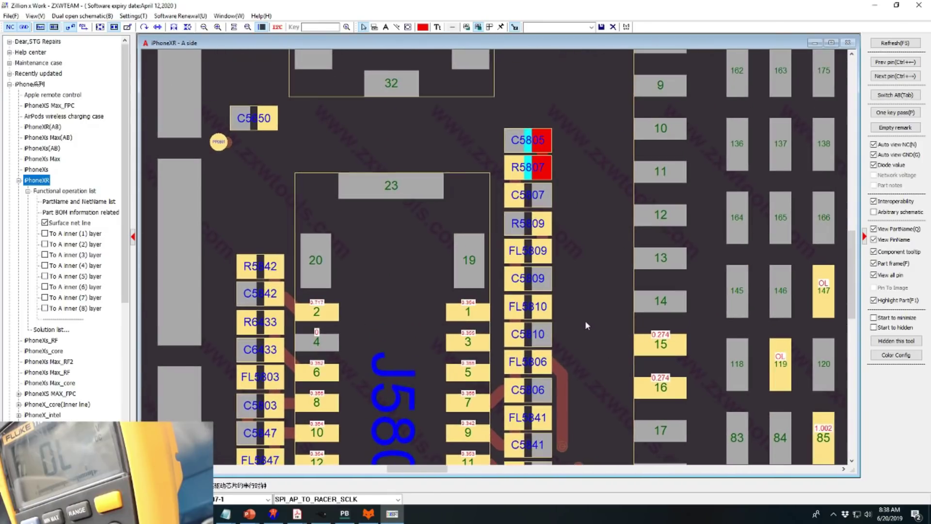
# Highlight C5807's connector-side net and zoom out to show the whole UWLAN pin area
pyautogui.click(513, 199)
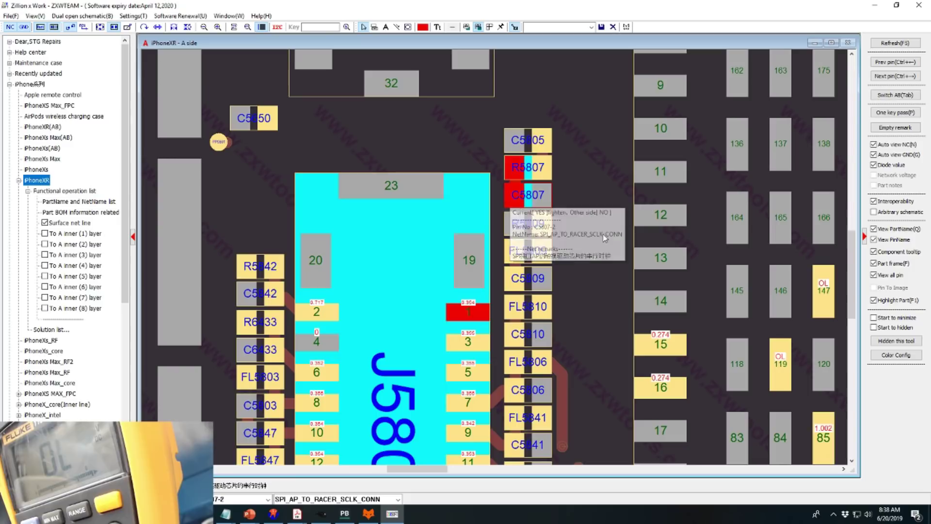
pyautogui.scroll(-1, 582, 271)
pyautogui.moveTo(589, 286); pyautogui.dragTo(414, 271)
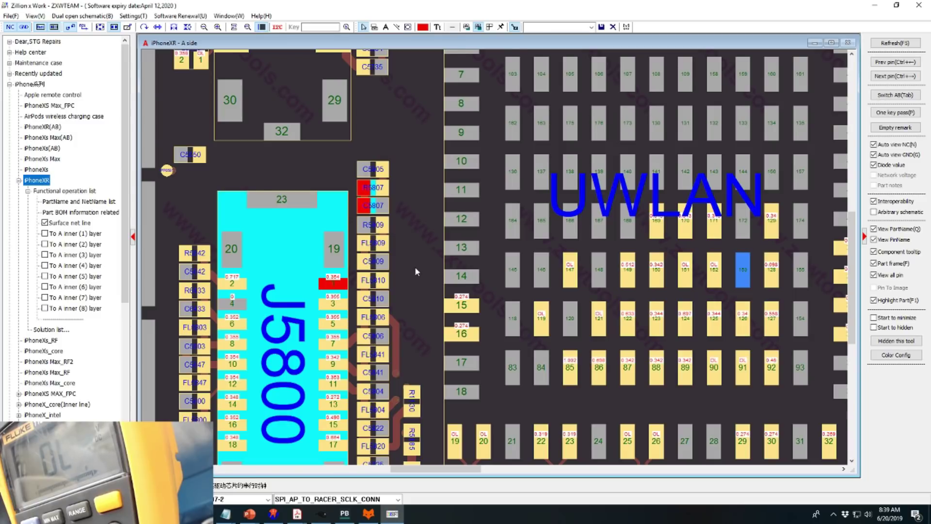
pyautogui.moveTo(591, 285)
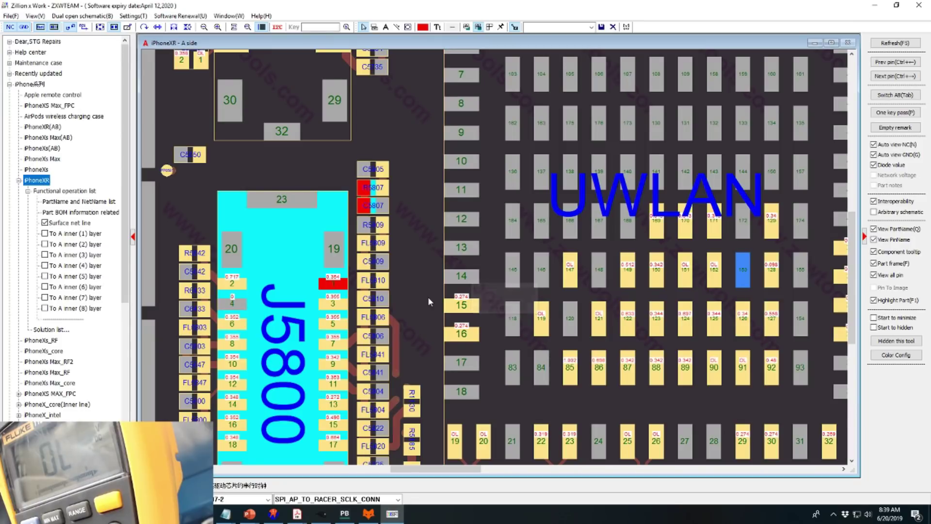
# Follow the line past R5807 to the SPI_AP_TO_RACER_SCLK net
pyautogui.scroll(-1, 412, 238)
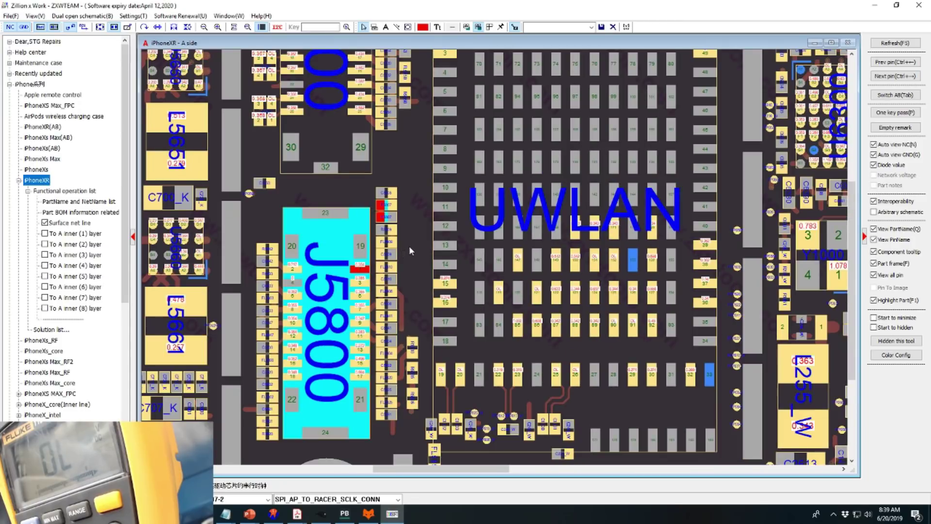
pyautogui.moveTo(413, 271); pyautogui.dragTo(404, 283)
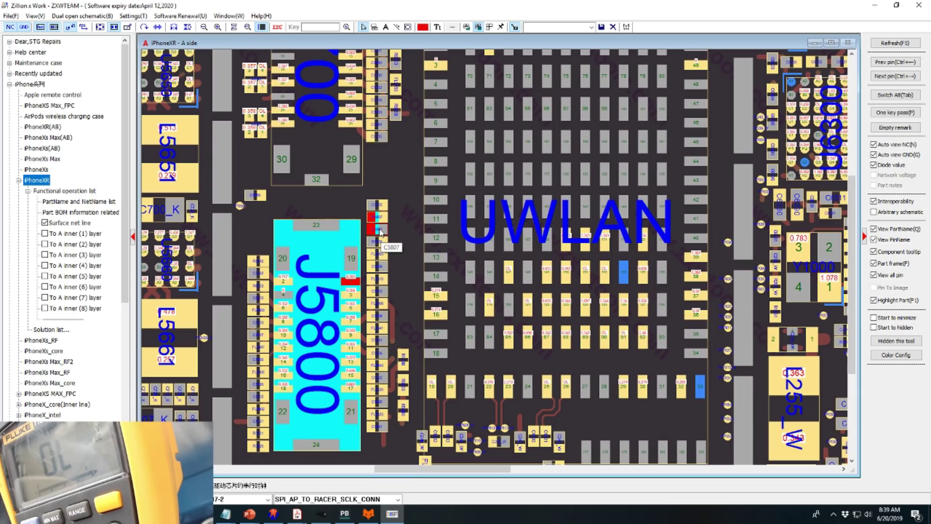
pyautogui.hscroll(6, 582, 301)
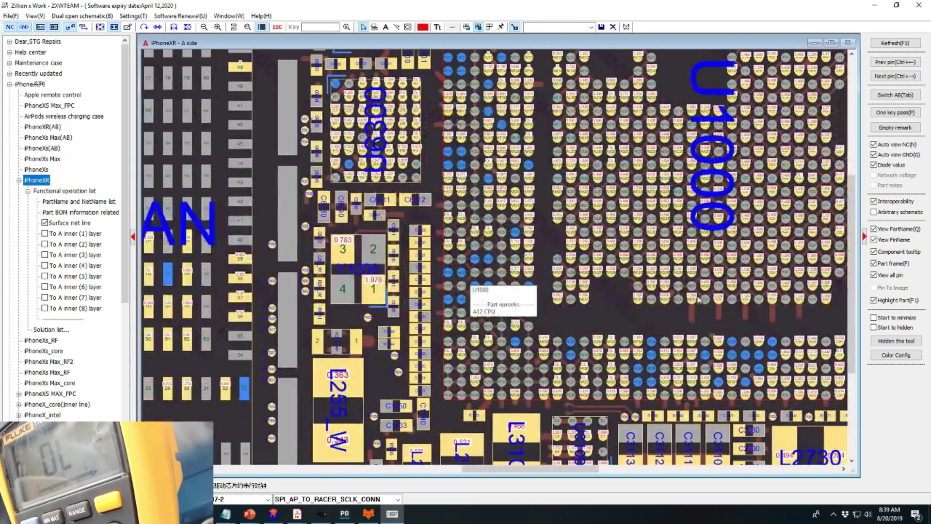
pyautogui.hscroll(-7, 582, 291)
pyautogui.scroll(-2, 582, 291)
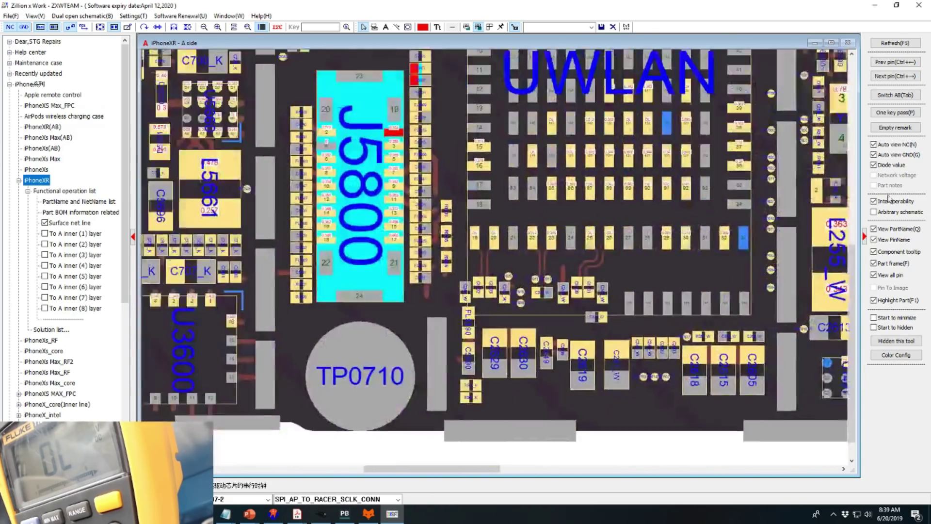
pyautogui.hscroll(8, 199, 233)
pyautogui.hscroll(-6, 407, 213)
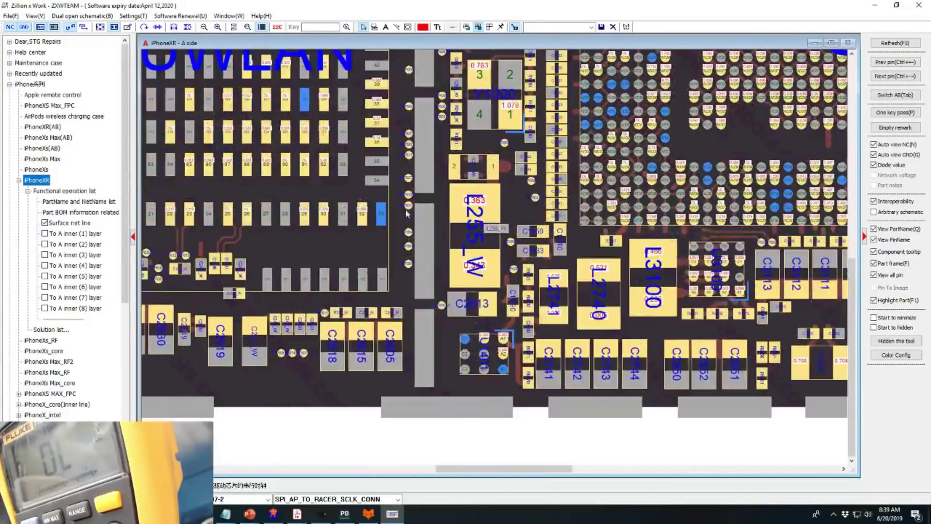
pyautogui.scroll(2, 407, 213)
pyautogui.hscroll(-8, 408, 213)
pyautogui.hscroll(3, 735, 410)
pyautogui.scroll(3, 735, 409)
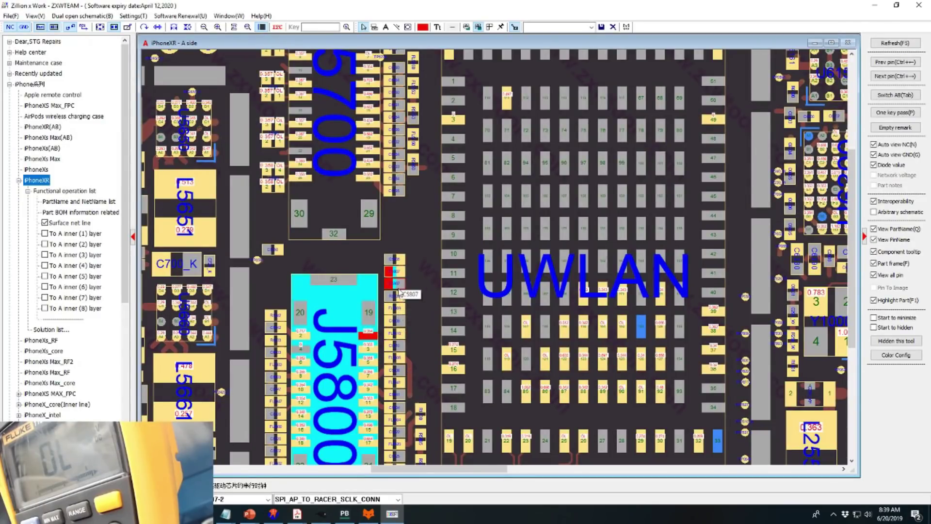
pyautogui.click(400, 270)
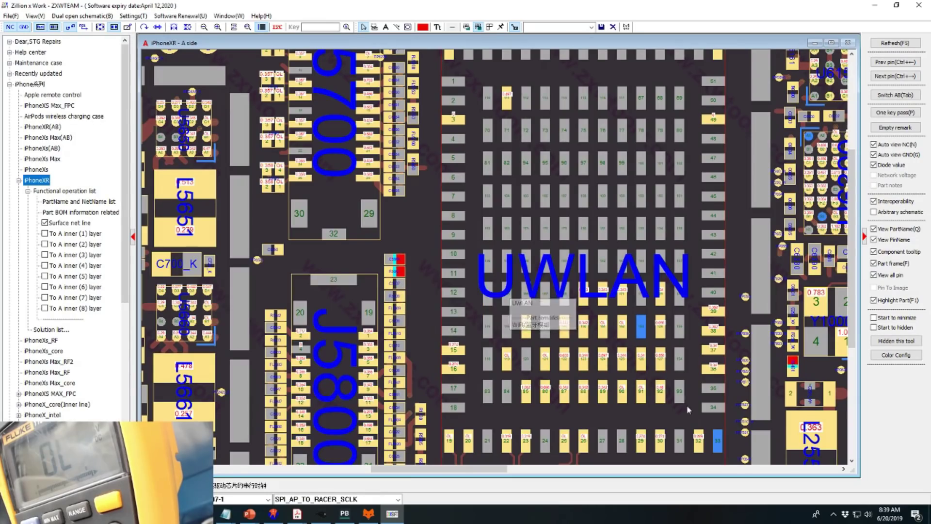
# Inspect the highlighted SPI_AP_TO_RACER_SCLK_R pin on U1000
pyautogui.moveTo(688, 409); pyautogui.dragTo(368, 383)
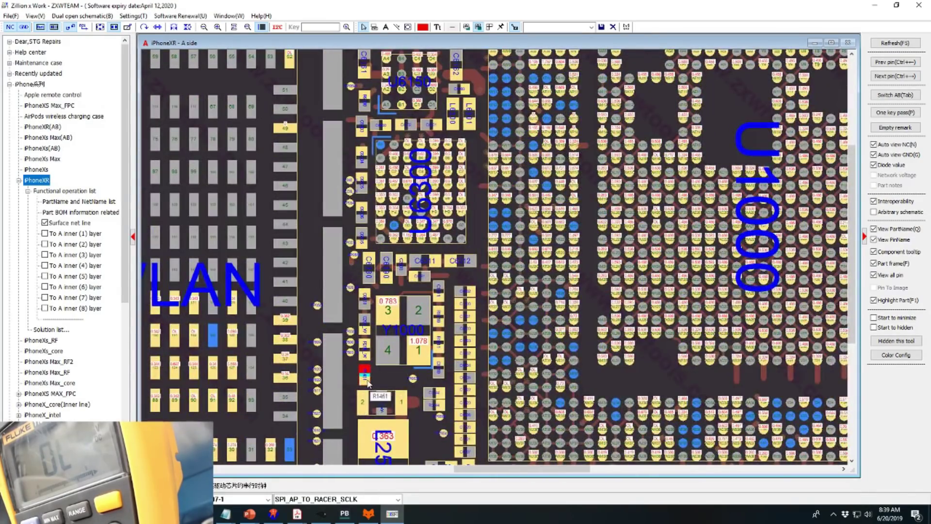
pyautogui.moveTo(673, 411); pyautogui.dragTo(508, 372)
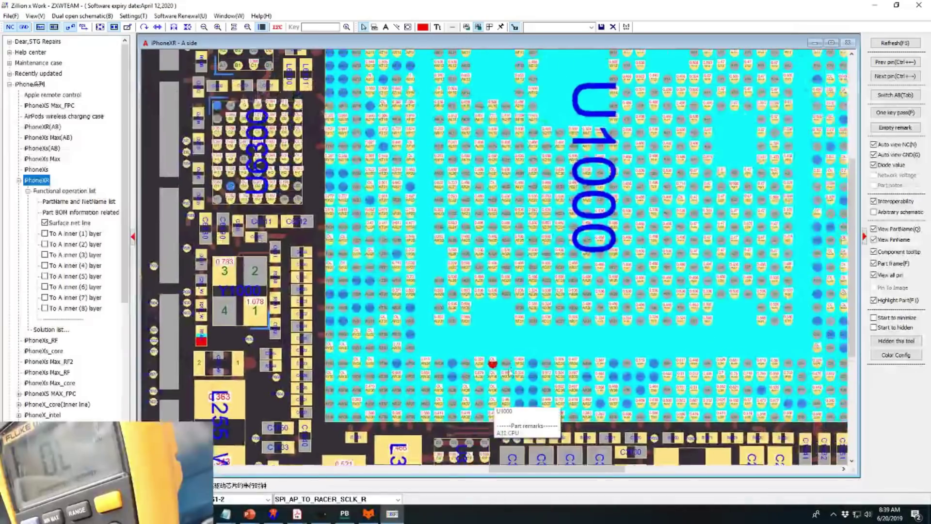
pyautogui.scroll(4, 509, 373)
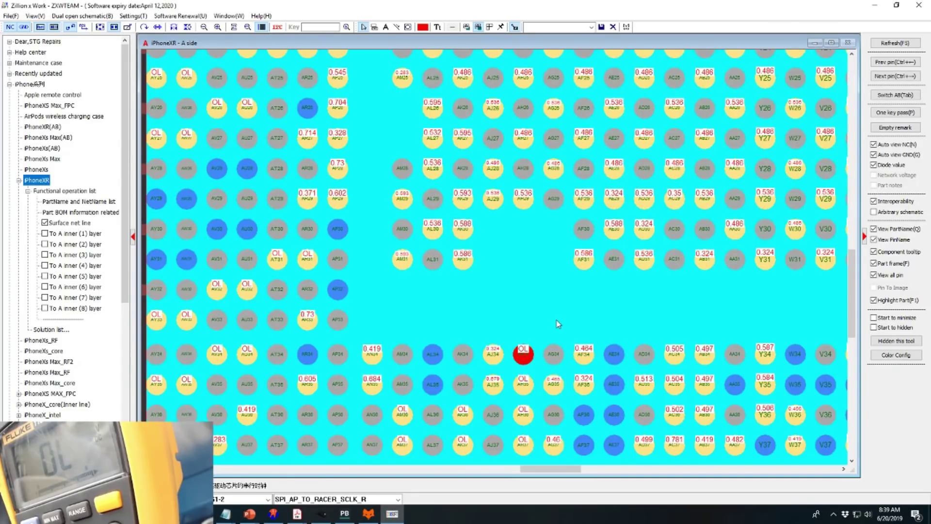
pyautogui.scroll(-2, 558, 317)
pyautogui.moveTo(594, 303); pyautogui.dragTo(653, 274)
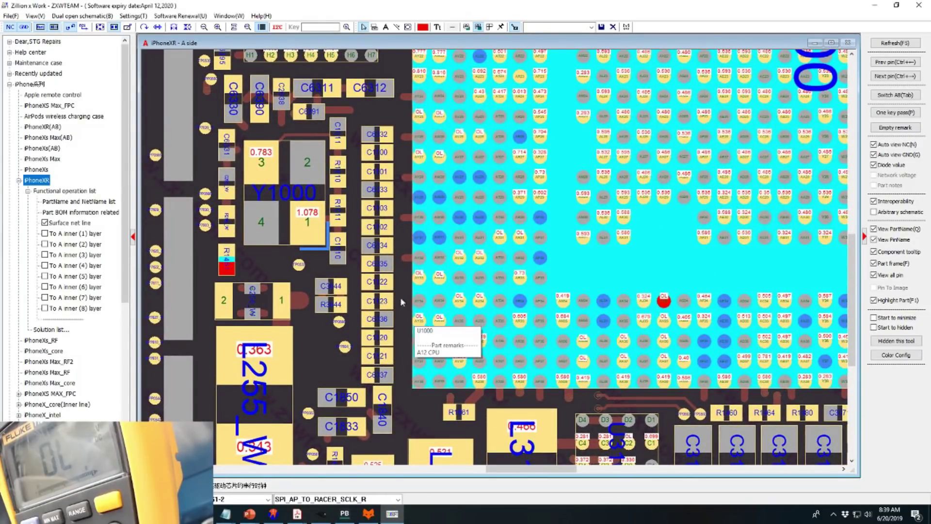
# Select R1461 pin 1 on the clock net near Y1000
pyautogui.moveTo(401, 302); pyautogui.dragTo(626, 283)
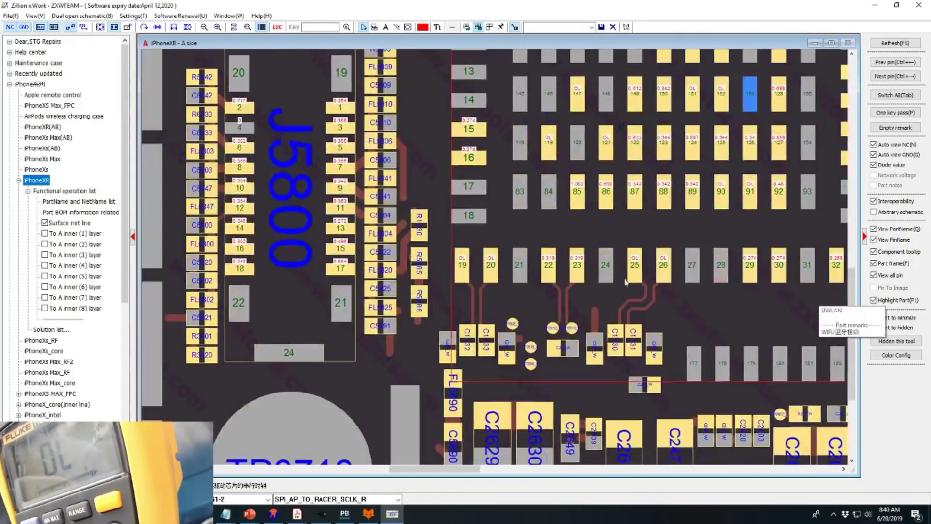
pyautogui.moveTo(563, 296); pyautogui.dragTo(169, 357)
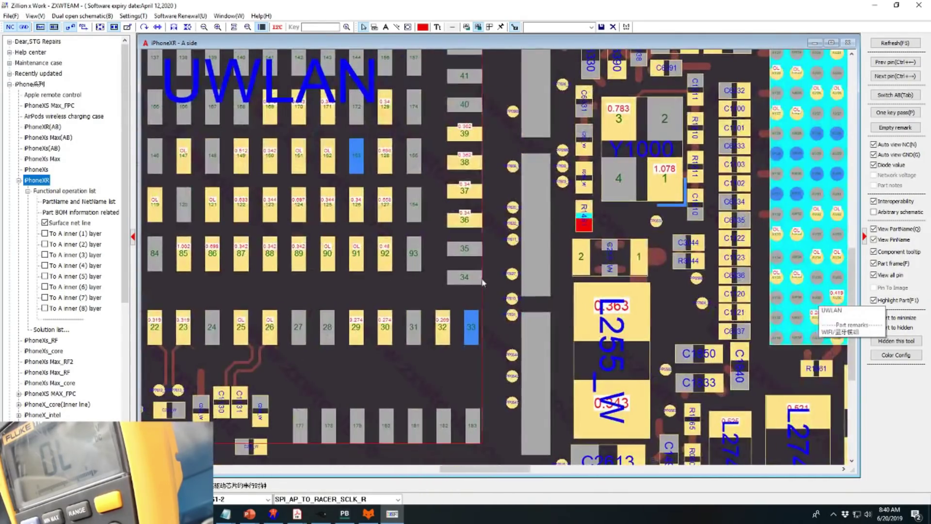
pyautogui.click(585, 206)
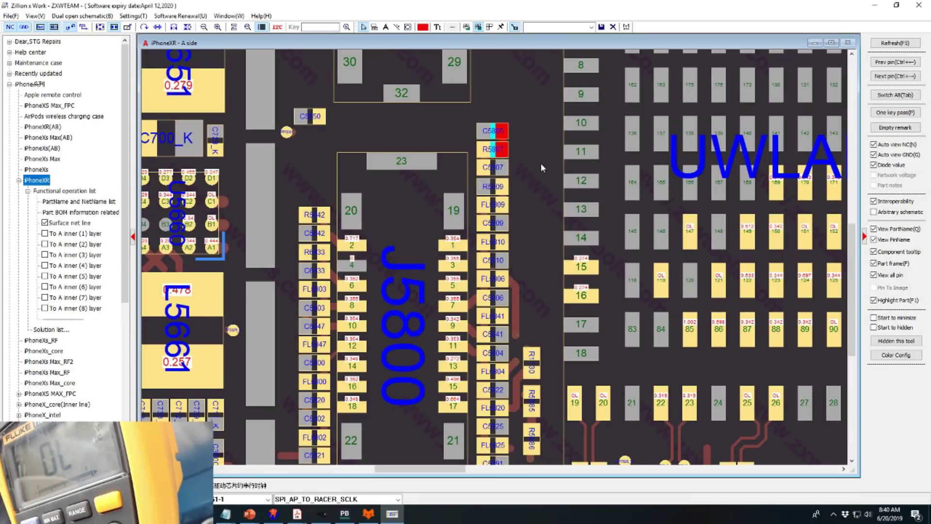
# Select J5800 pin 1 to mark SPI_AP_TO_RACER_SCLK_CONN, zooming in on the connector
pyautogui.click(461, 247)
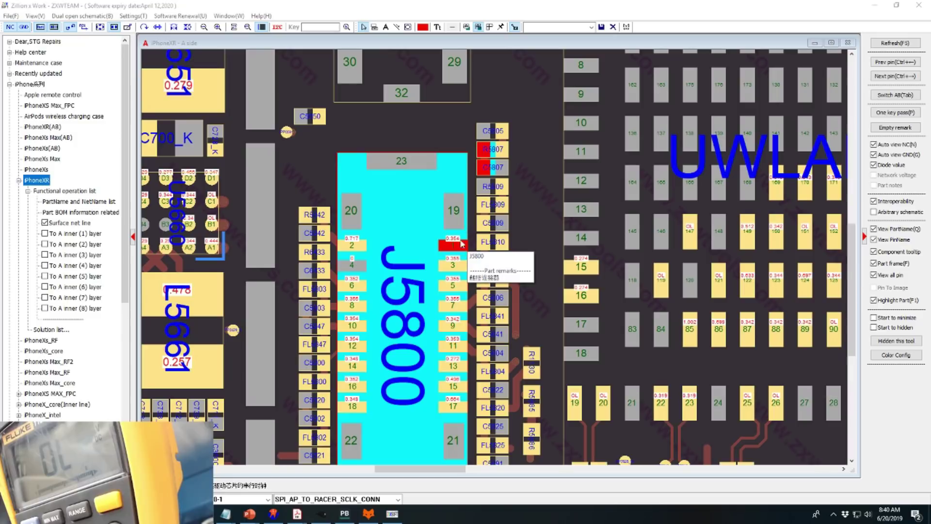
pyautogui.scroll(1, 525, 177)
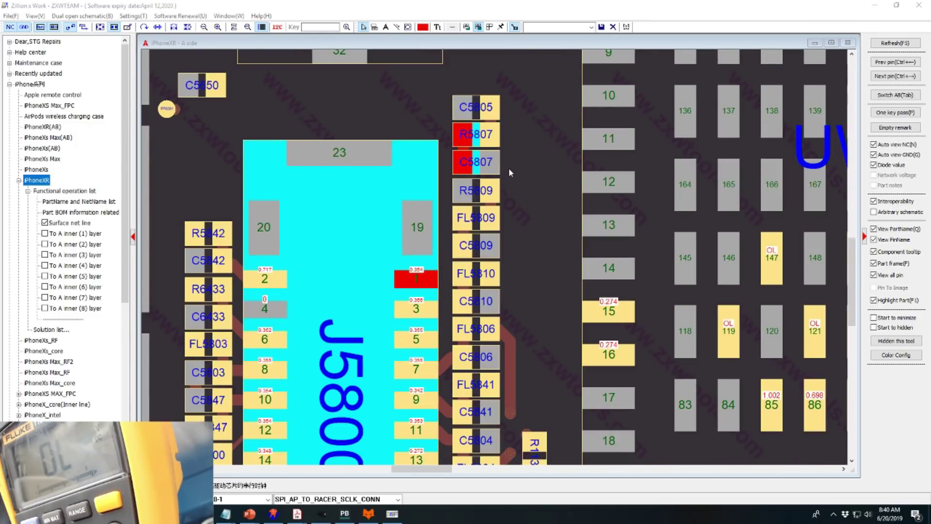
pyautogui.click(561, 226)
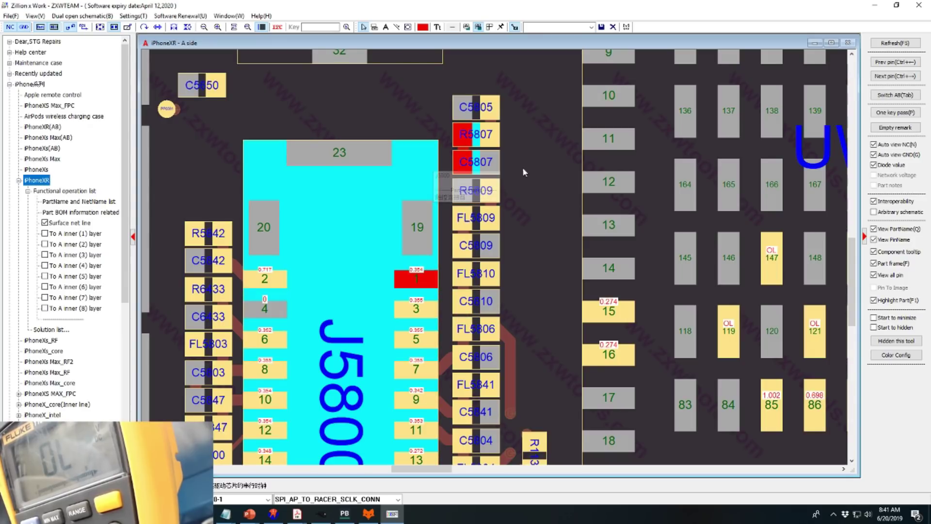
# Follow R5807's far pin and R1461 to the SPI_AP_TO_RACER_SCLK_R net on U1000
pyautogui.click(495, 141)
pyautogui.moveTo(510, 242); pyautogui.dragTo(367, 243)
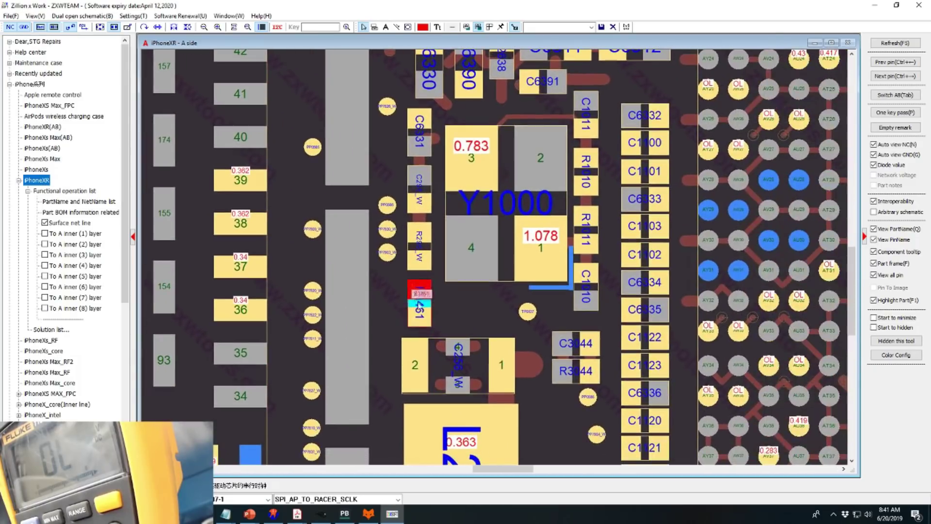
pyautogui.click(429, 320)
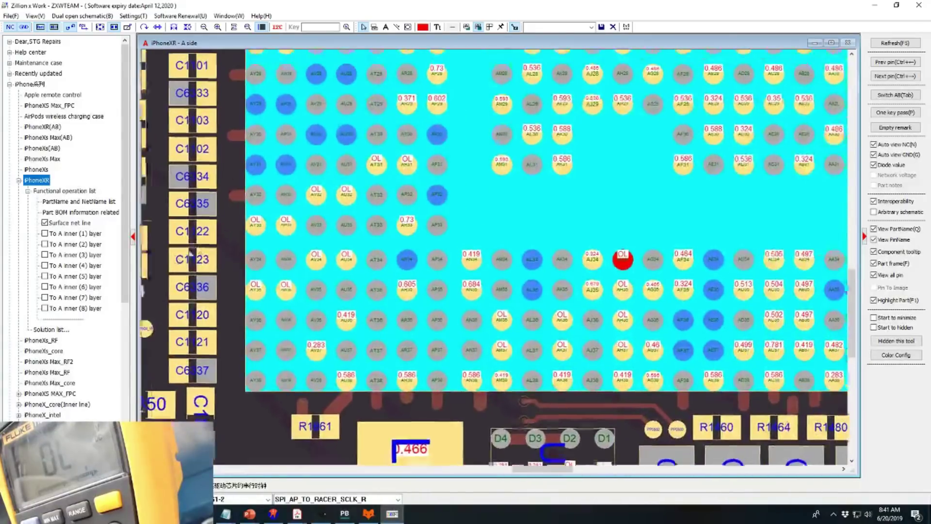
pyautogui.scroll(1, 670, 280)
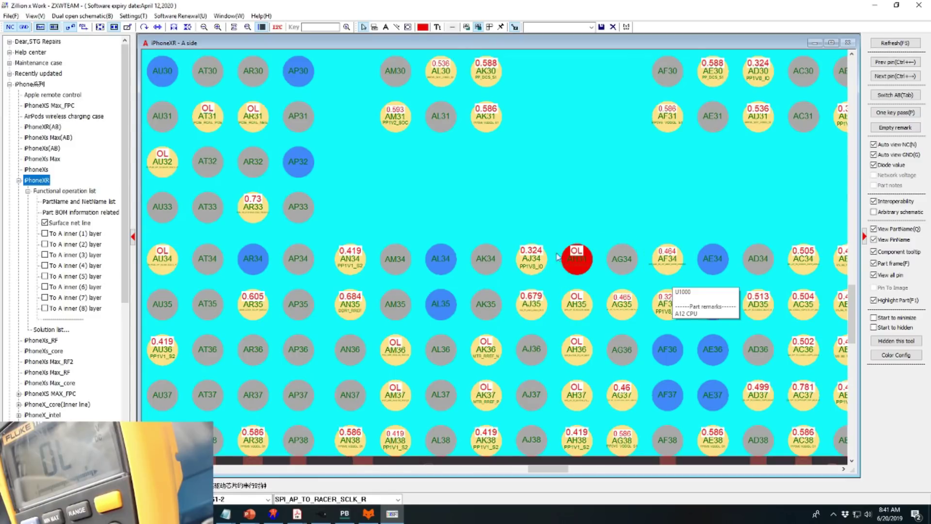
pyautogui.scroll(-5, 535, 228)
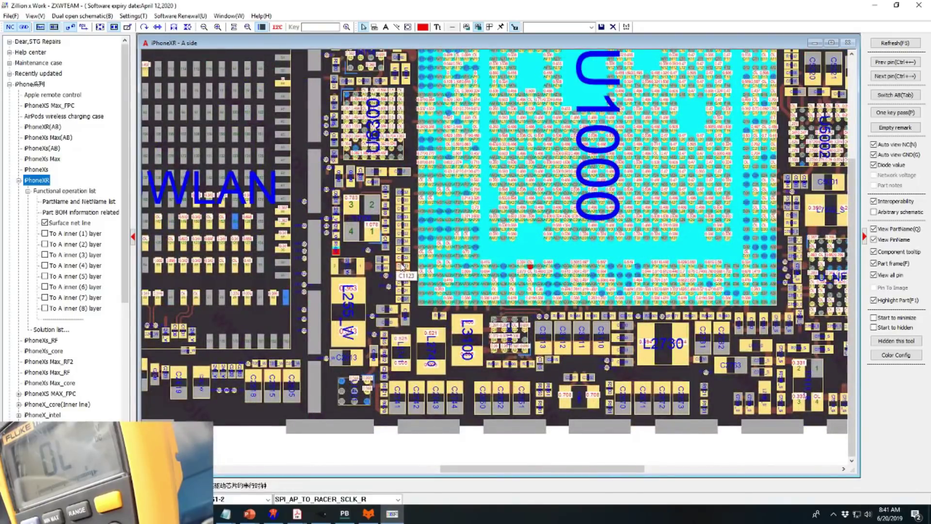
# Bring the view back past UWLAN and J5700 to the J5800 connector
pyautogui.moveTo(367, 303); pyautogui.dragTo(670, 340)
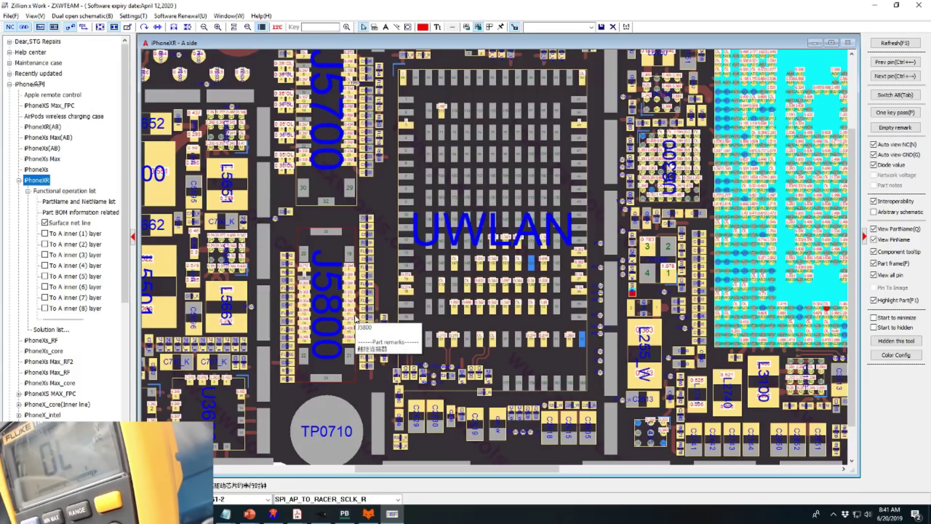
pyautogui.scroll(1, 383, 279)
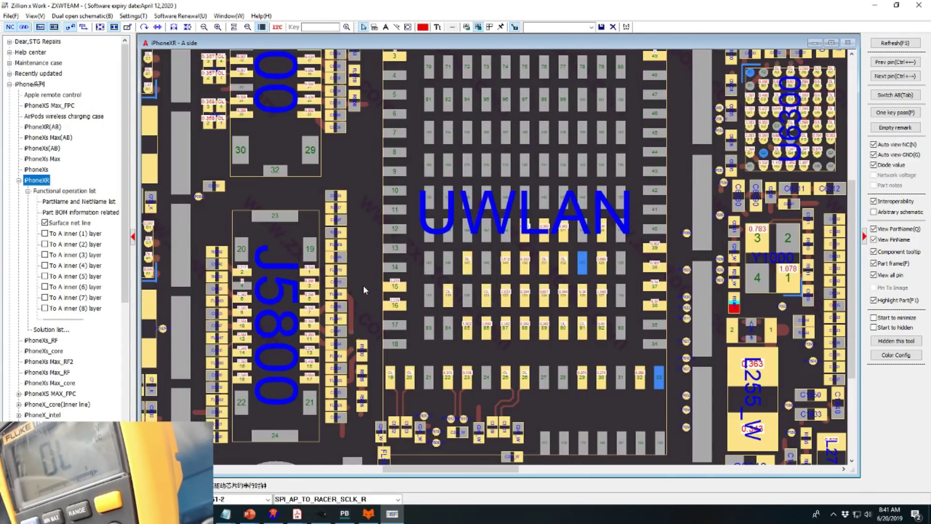
pyautogui.scroll(1, 363, 285)
pyautogui.moveTo(363, 285); pyautogui.dragTo(546, 418)
pyautogui.scroll(-3, 449, 304)
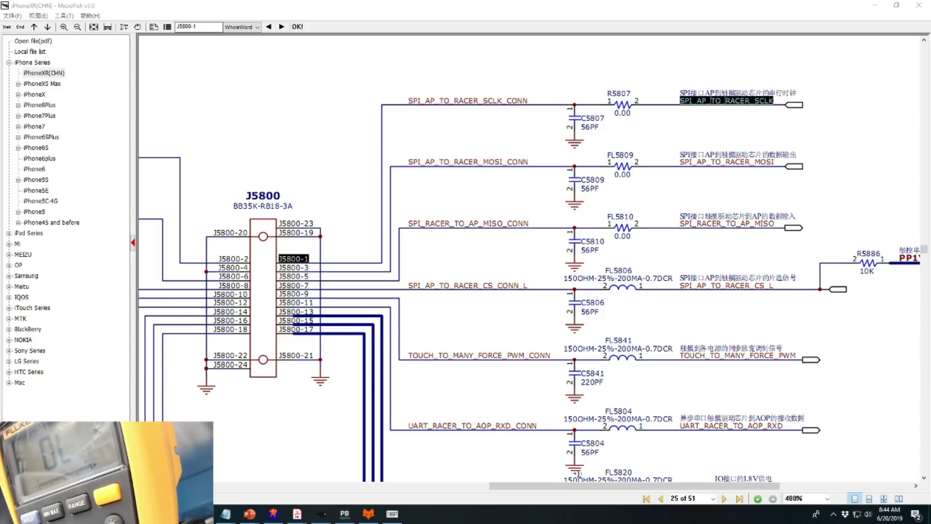
# Search forward for the SPI_AP_TO_RACER_SCLK label to reach U1000-AH34 on page 2
pyautogui.moveTo(576, 485); pyautogui.dragTo(652, 492)
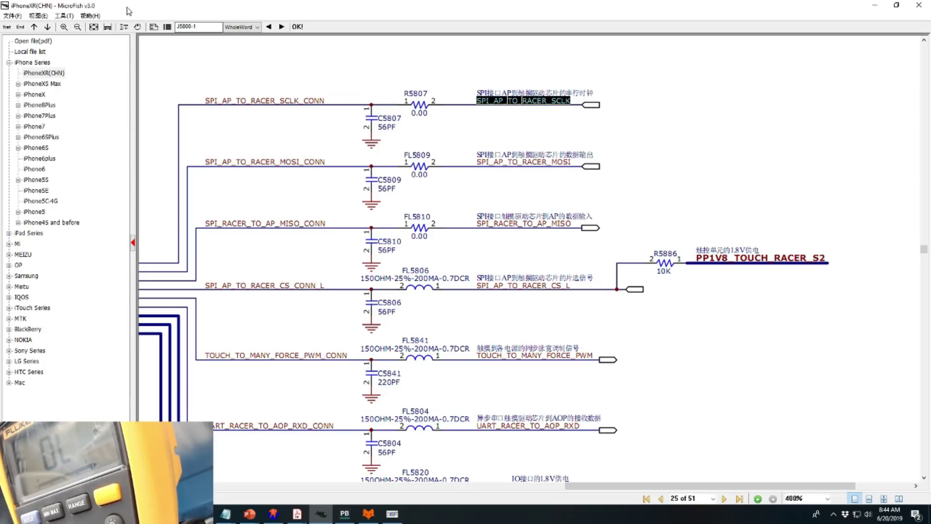
pyautogui.click(486, 101)
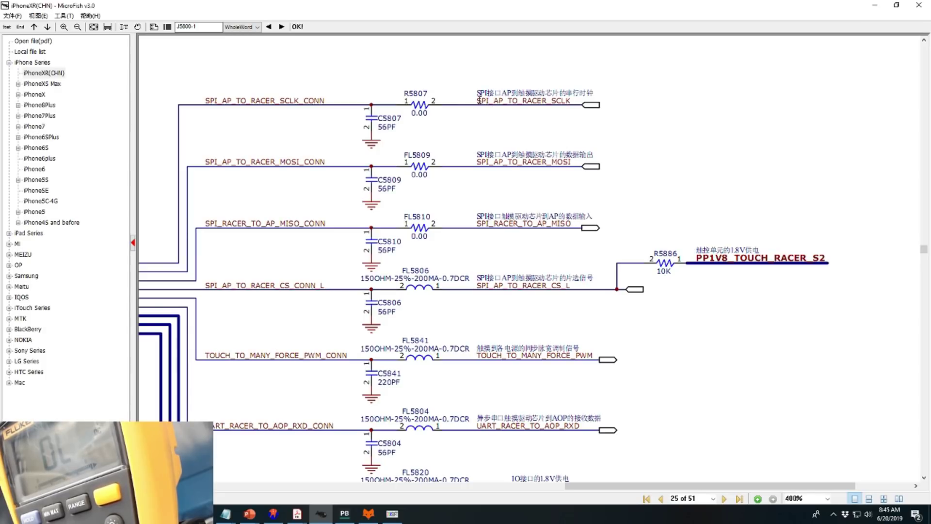
pyautogui.moveTo(492, 102); pyautogui.dragTo(570, 104)
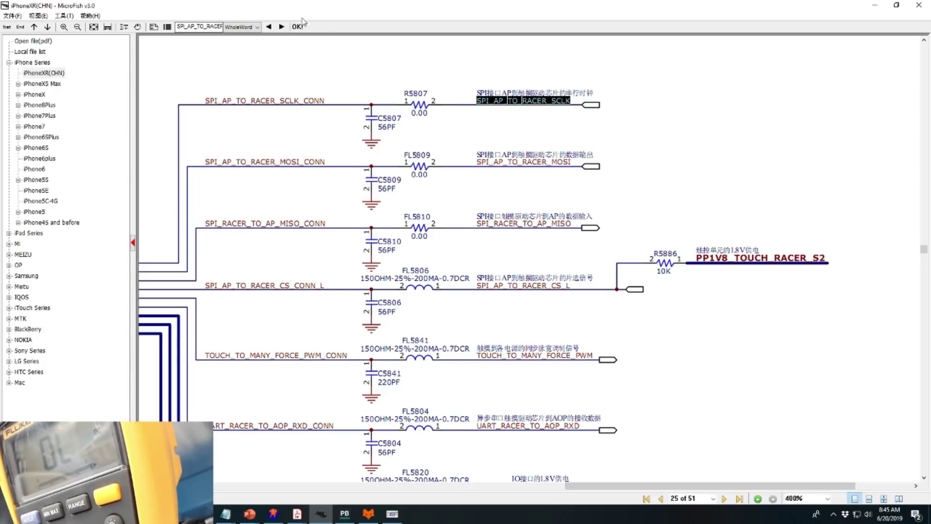
pyautogui.click(281, 27)
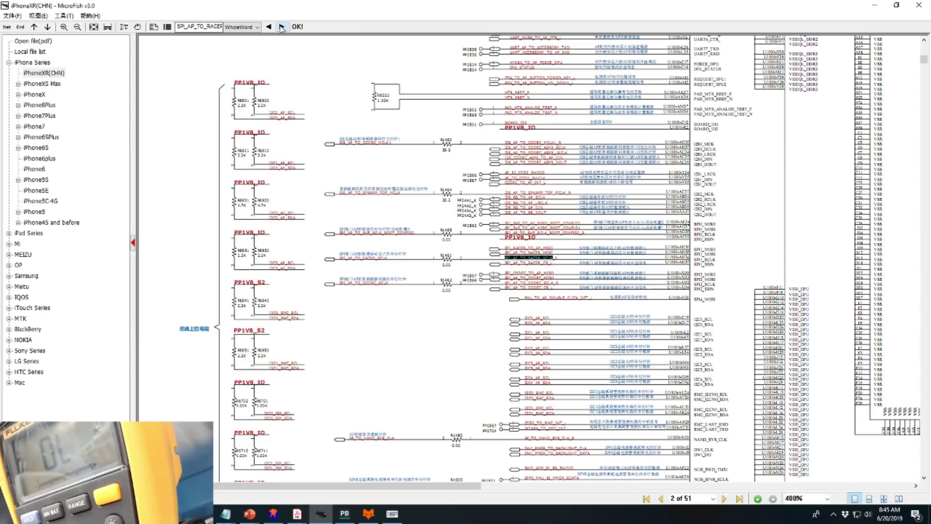
pyautogui.scroll(3, 469, 289)
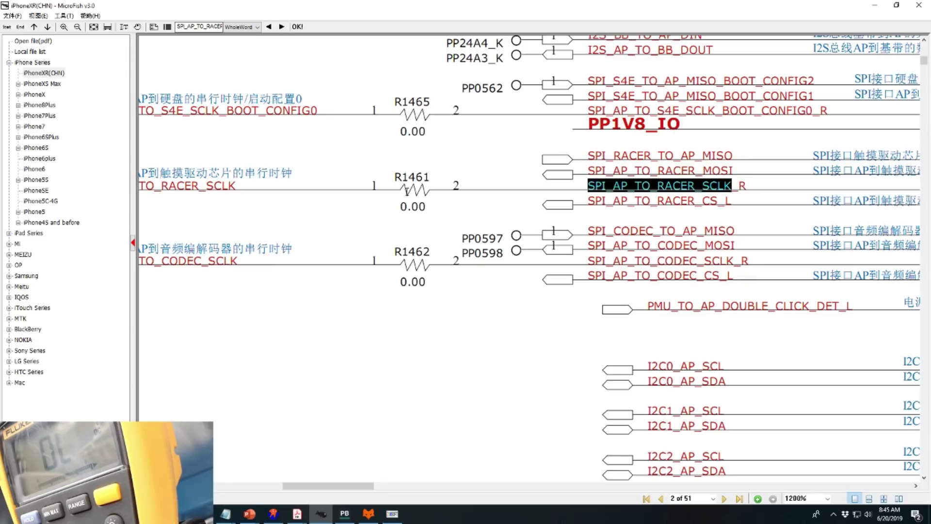
pyautogui.moveTo(374, 486); pyautogui.dragTo(409, 489)
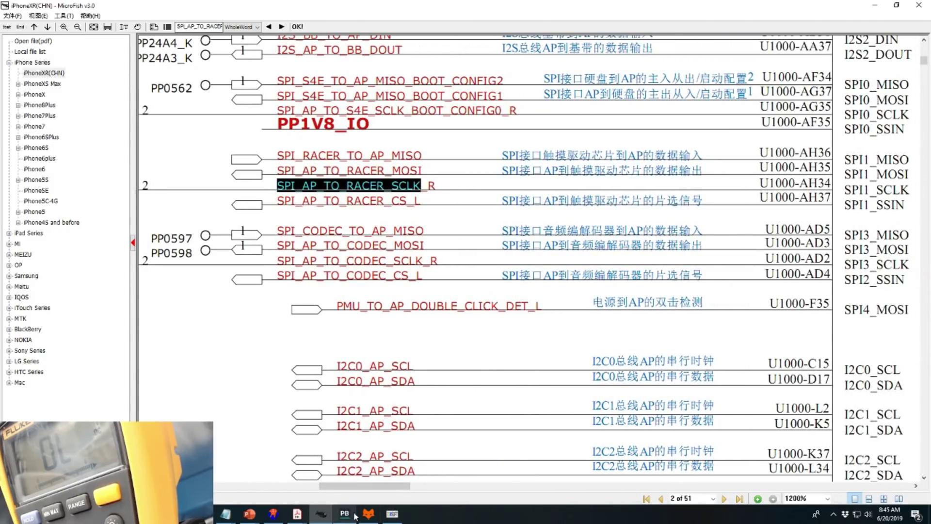
pyautogui.click(391, 519)
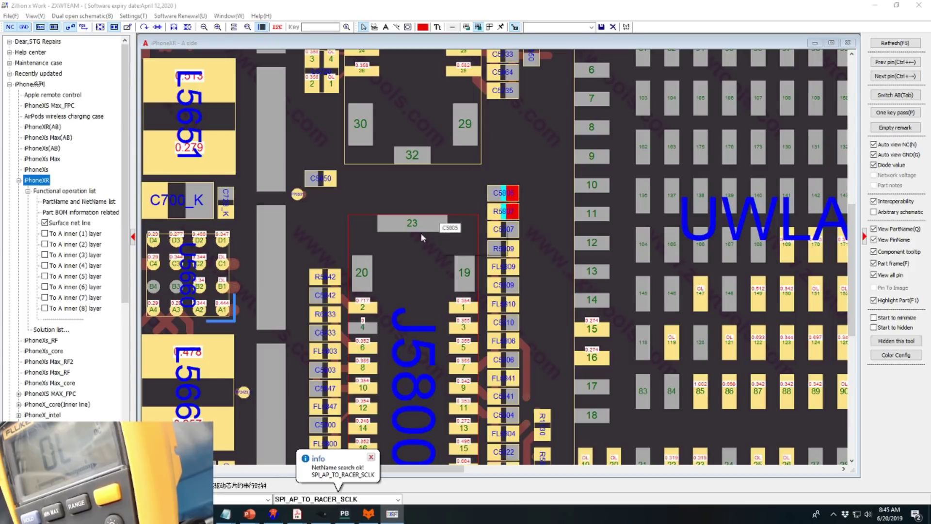
pyautogui.click(321, 515)
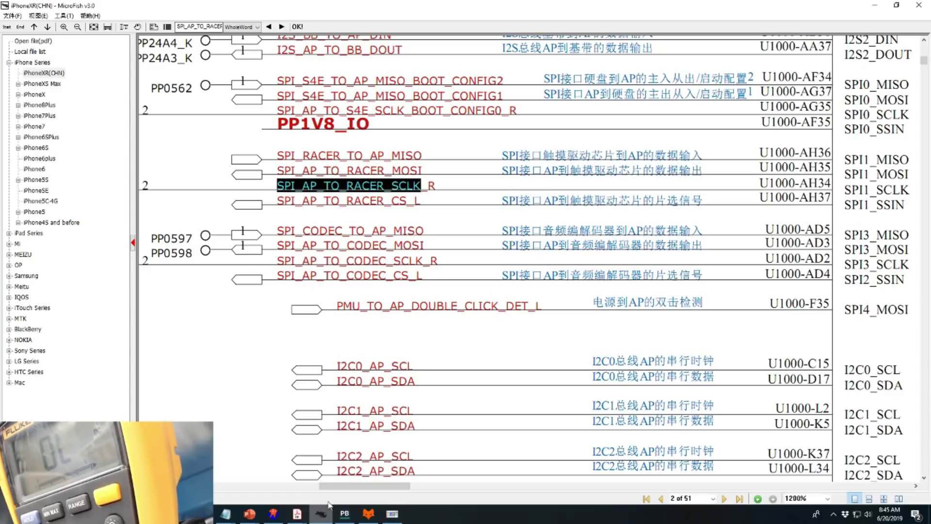
# Clear the old text from the MicroFish search box
pyautogui.moveTo(383, 486); pyautogui.dragTo(288, 487)
pyautogui.doubleClick(178, 26)
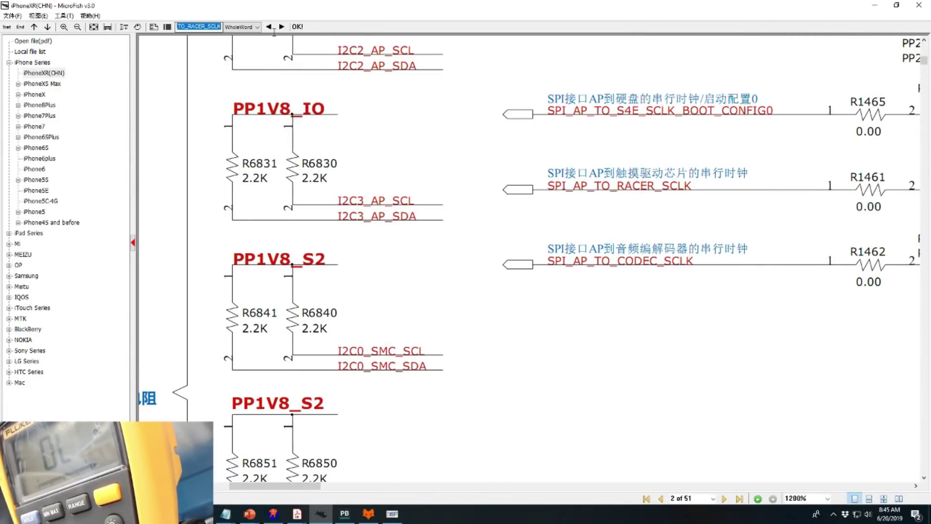
pyautogui.press('BackSpace')
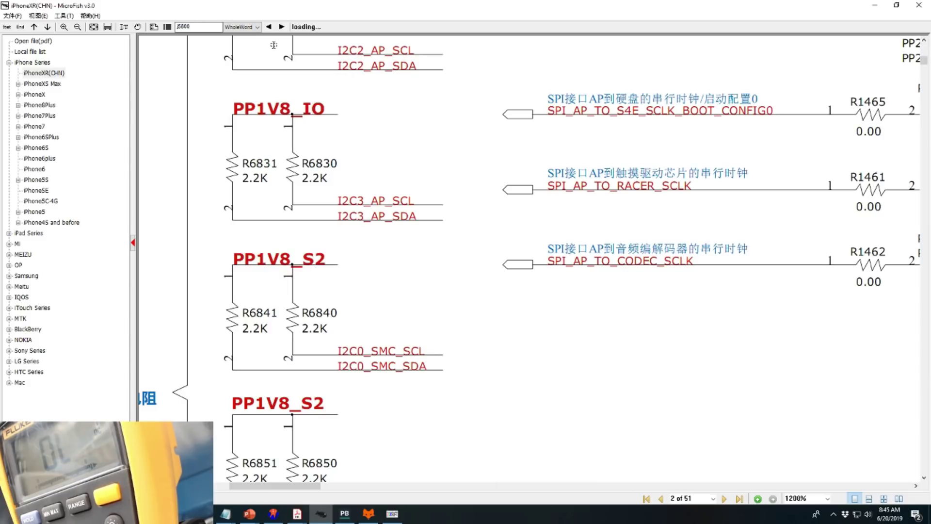
pyautogui.scroll(-2, 596, 315)
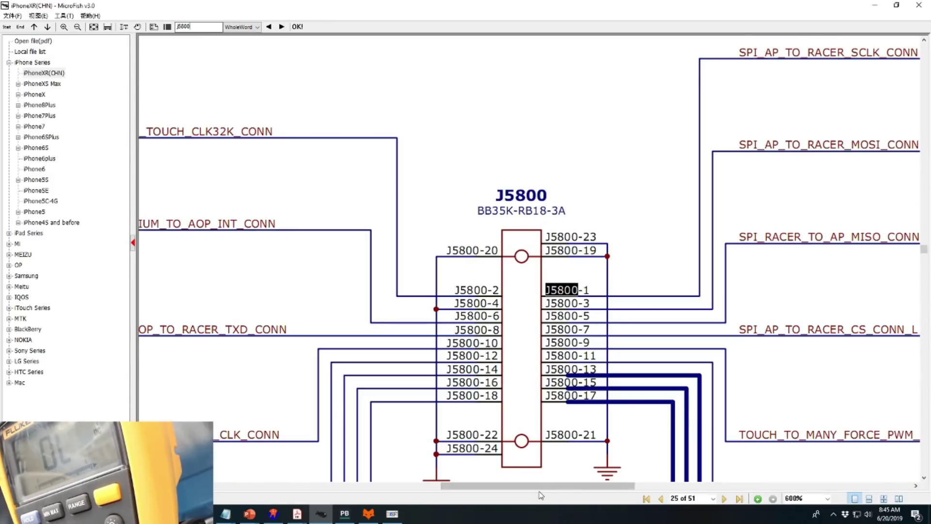
pyautogui.moveTo(540, 486); pyautogui.dragTo(616, 486)
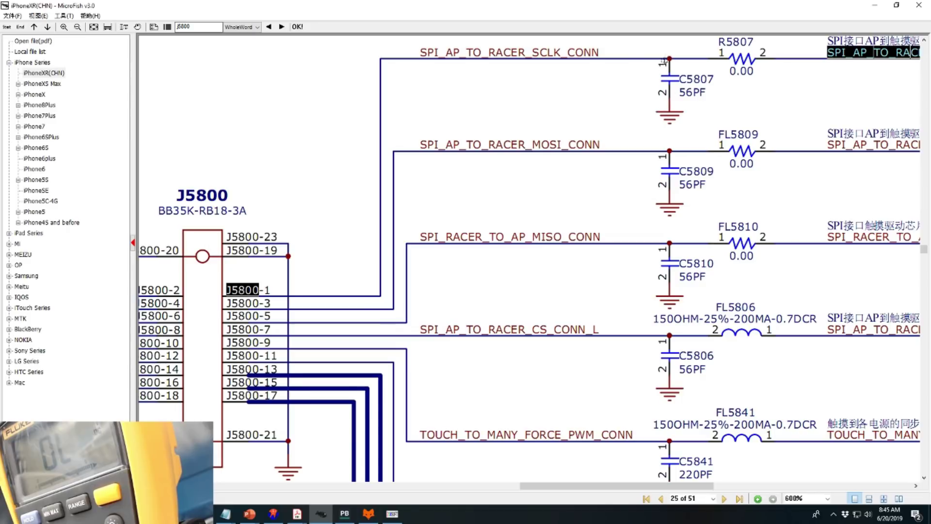
pyautogui.moveTo(617, 486); pyautogui.dragTo(654, 487)
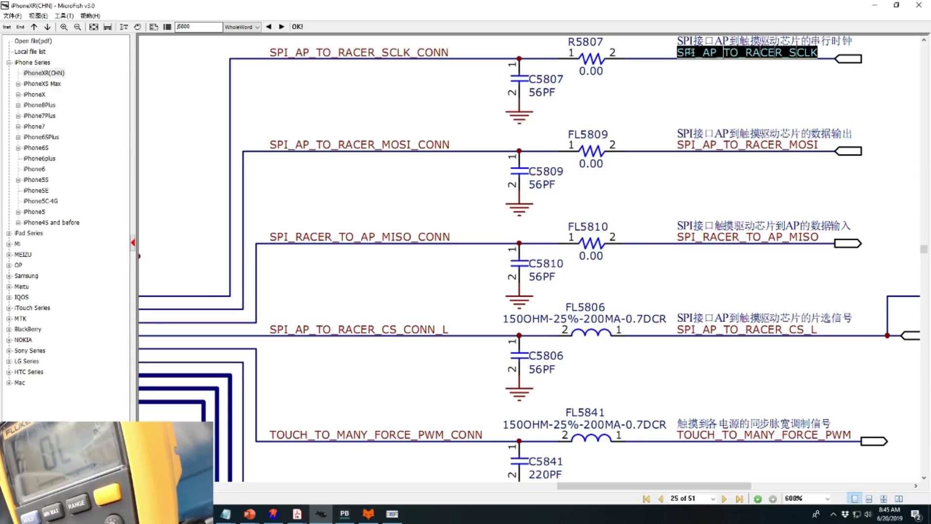
# Search SPI_AP_TO_RACER_SCLK forward to the SOC A12 page, then return to ZXW
pyautogui.moveTo(679, 51); pyautogui.dragTo(816, 56)
pyautogui.click(281, 27)
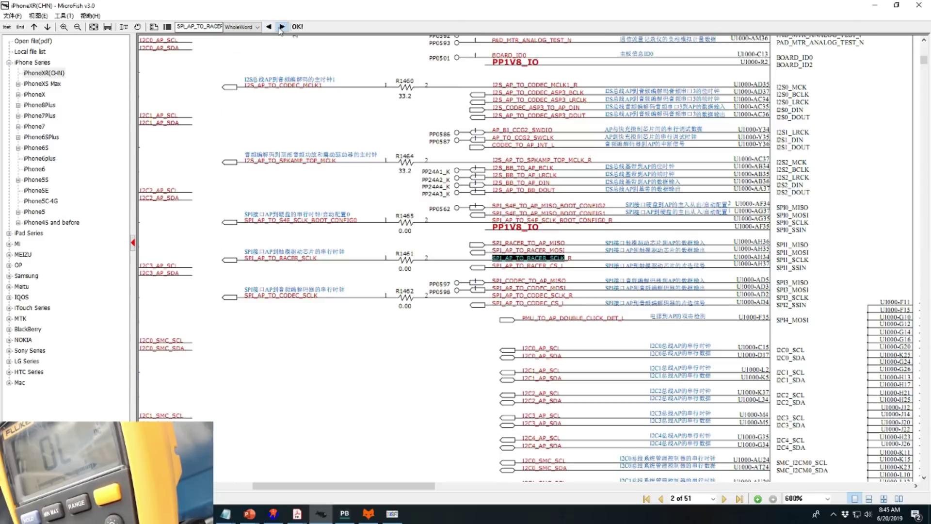
pyautogui.scroll(1, 558, 302)
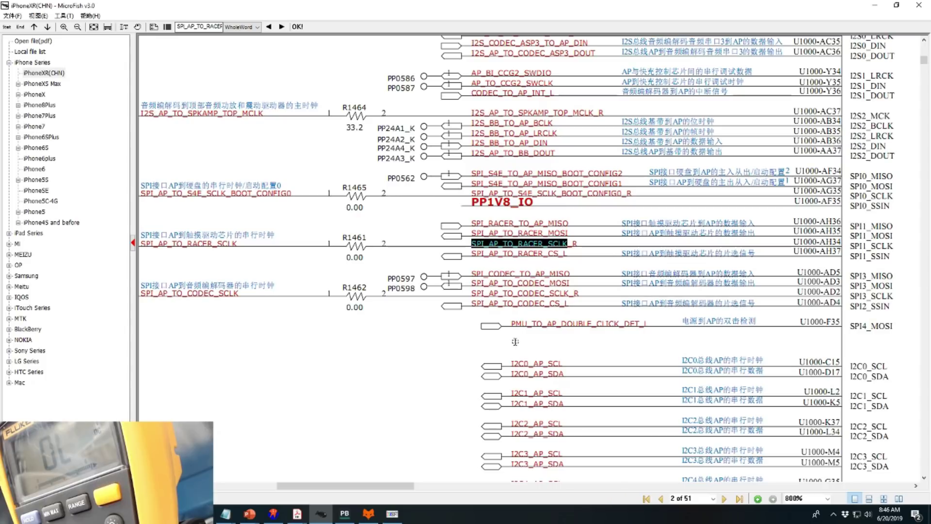
pyautogui.hscroll(10, 473, 485)
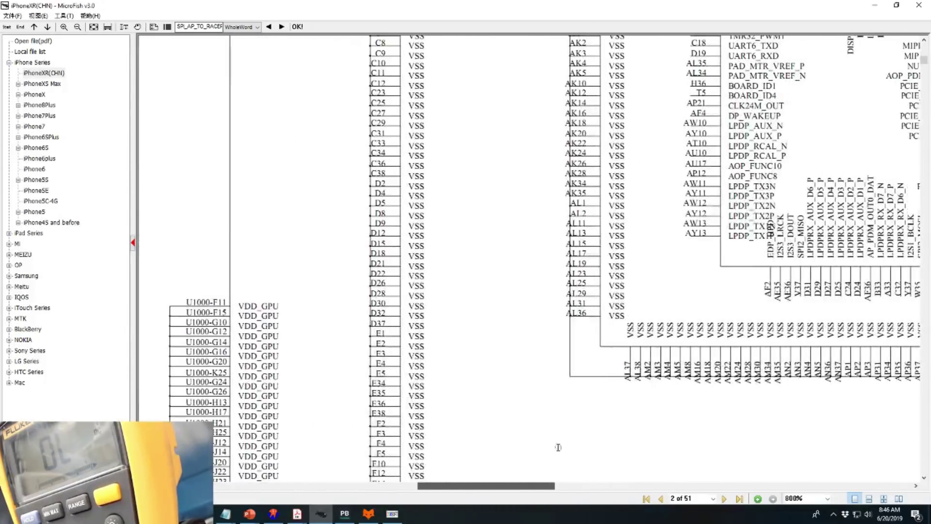
pyautogui.scroll(-4, 557, 446)
pyautogui.scroll(-1, 557, 446)
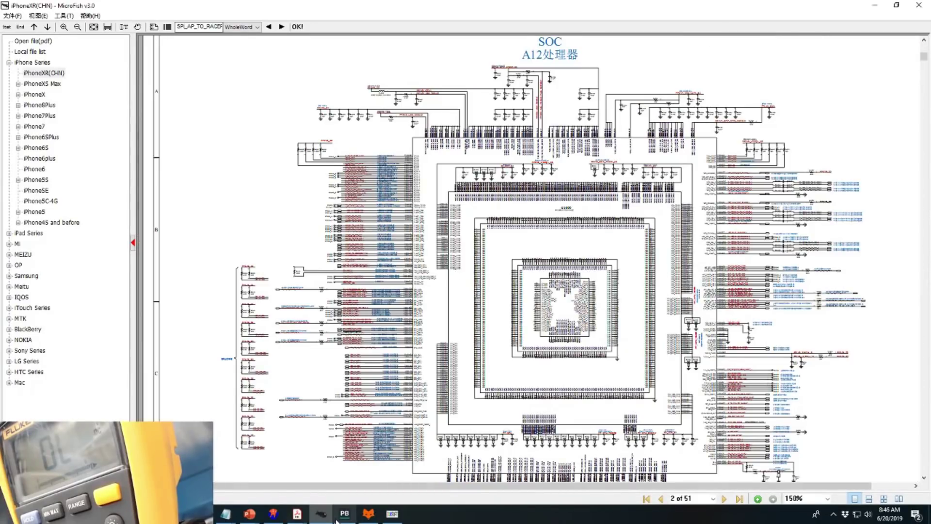
pyautogui.click(391, 514)
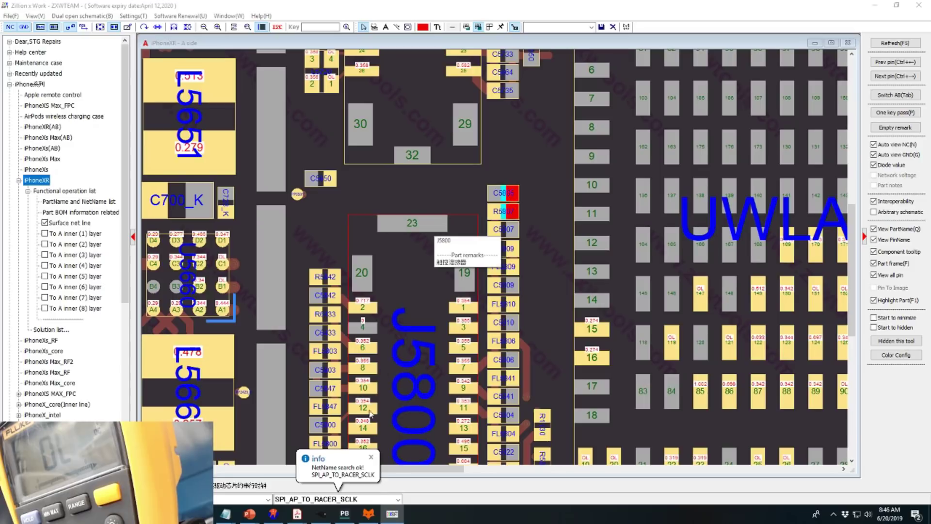
# Back in MicroFish, search 'j5800' to reach page 25's R5807 and 56PF C5807
pyautogui.click(393, 517)
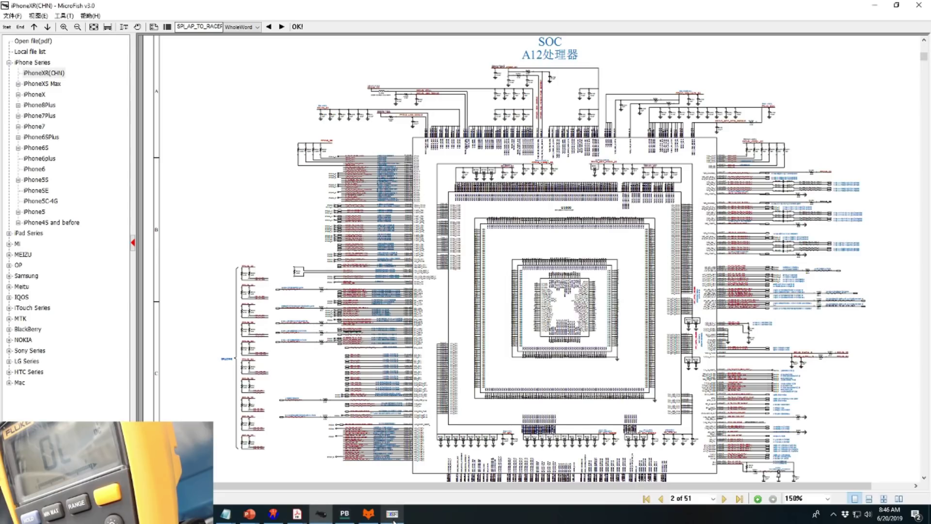
pyautogui.scroll(2, 361, 307)
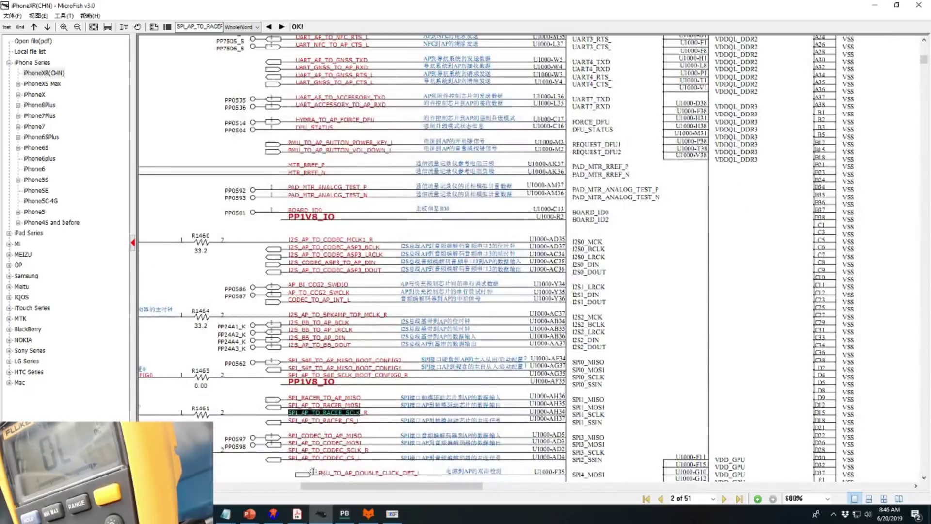
pyautogui.moveTo(325, 485); pyautogui.dragTo(179, 486)
pyautogui.doubleClick(178, 27)
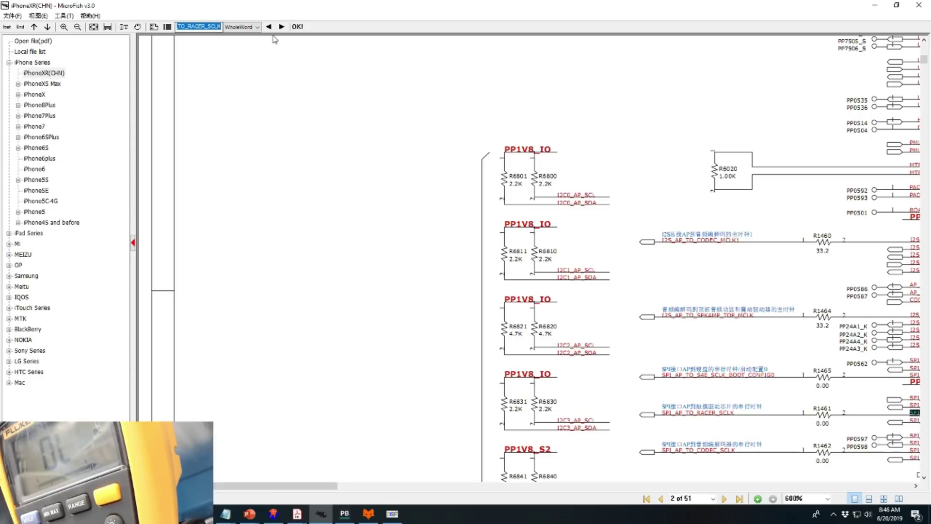
pyautogui.press('BackSpace')
pyautogui.write('j5800')
pyautogui.press('Return')
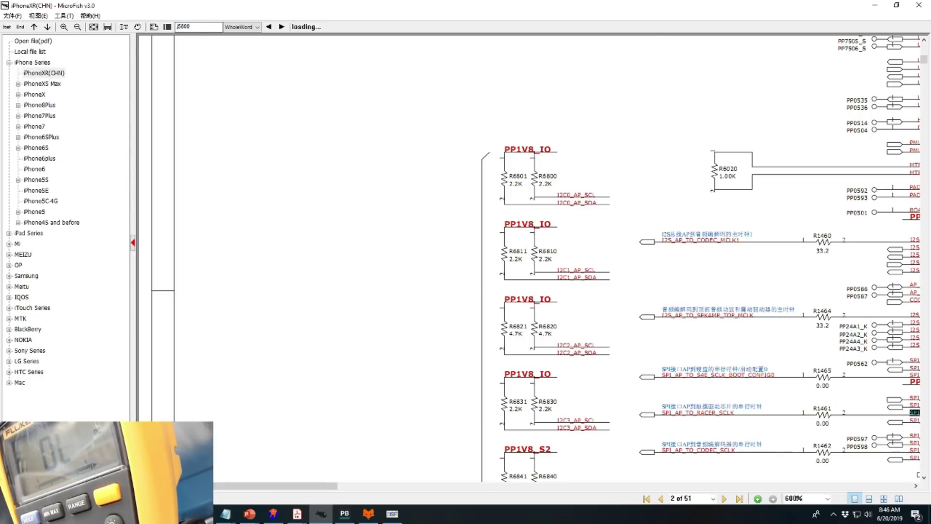
pyautogui.moveTo(489, 486); pyautogui.dragTo(560, 485)
# Scroll the page 25 schematic showing J5800's SCLK, MOSI and MISO lines
pyautogui.scroll(-2, 532, 302)
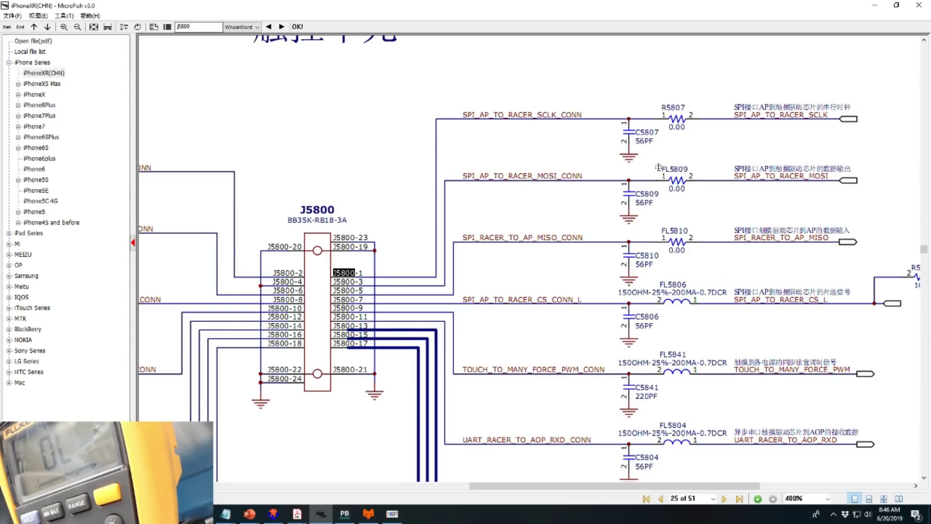